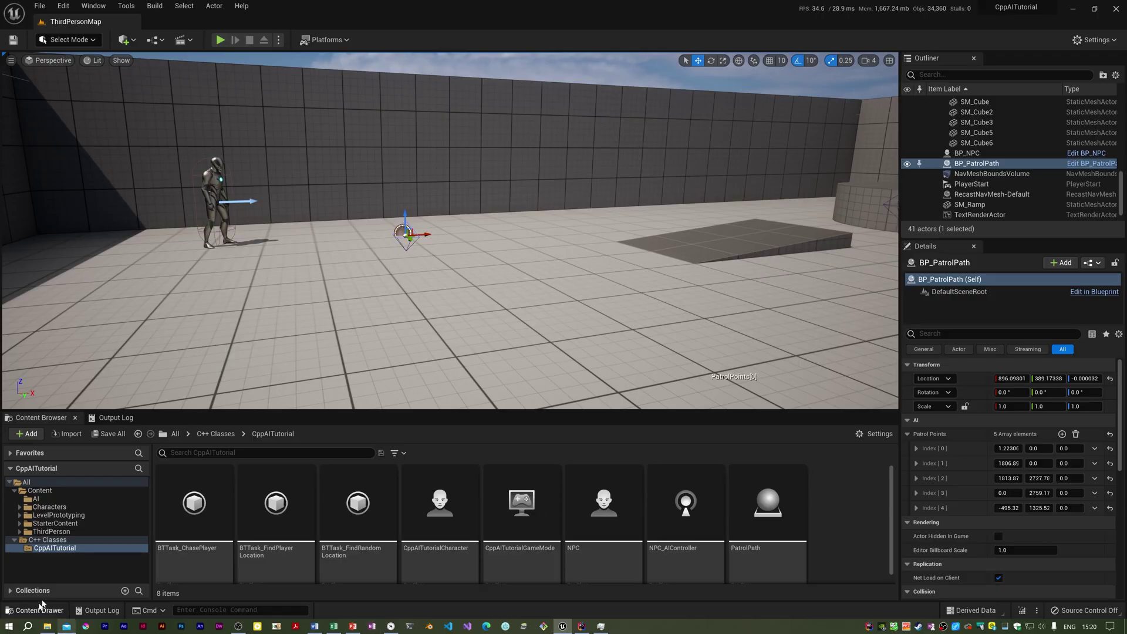
# Step: Start a new C++ class from the C++ Classes folder, choosing BTTask_BlackboardBase from All Classes as parent
pyautogui.rightClick(840, 513)
pyautogui.click(860, 530)
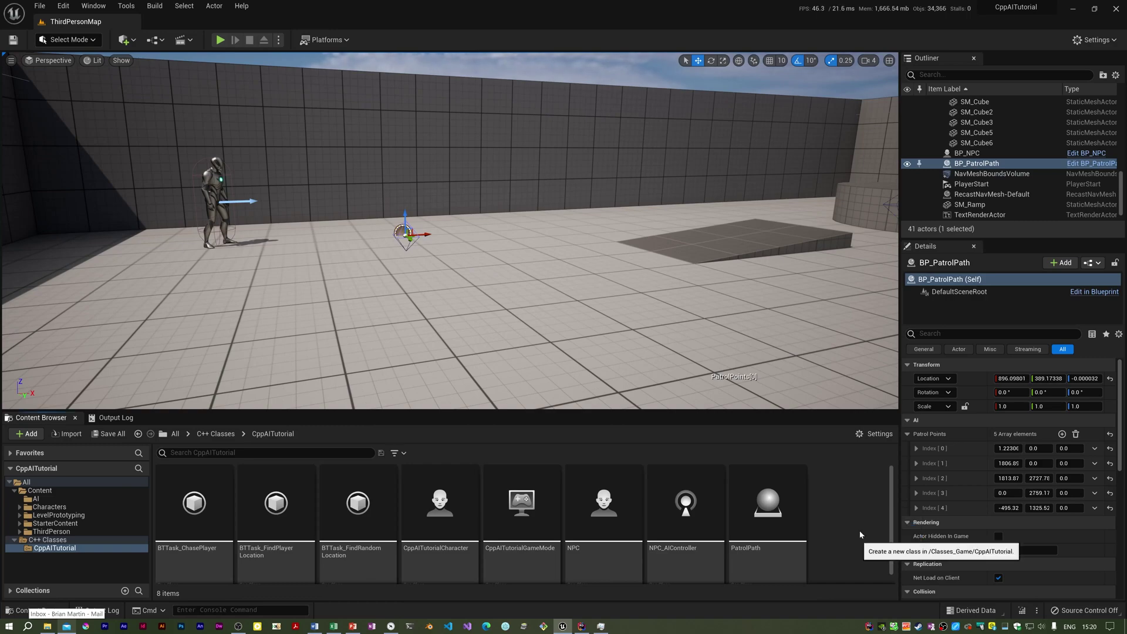
pyautogui.click(595, 211)
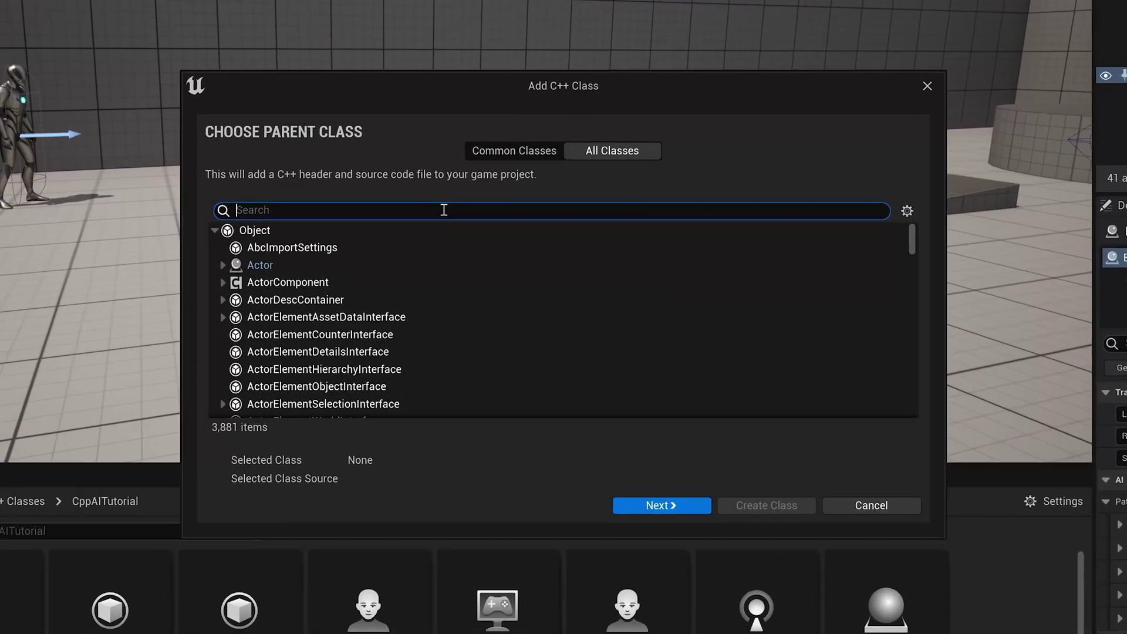
pyautogui.write('bt')
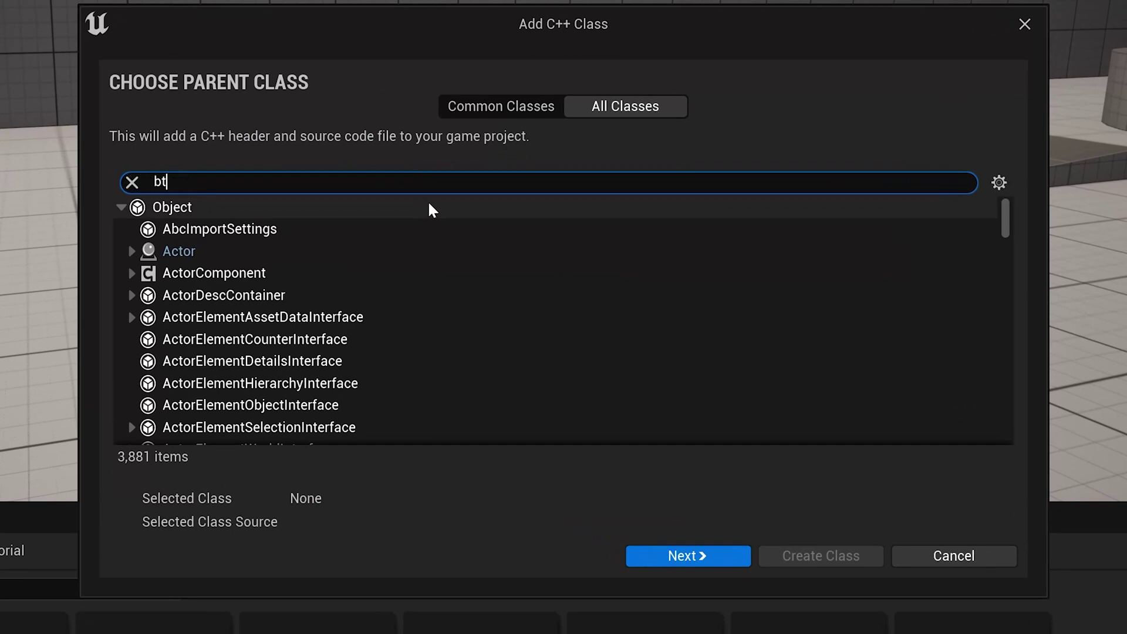
pyautogui.write('task')
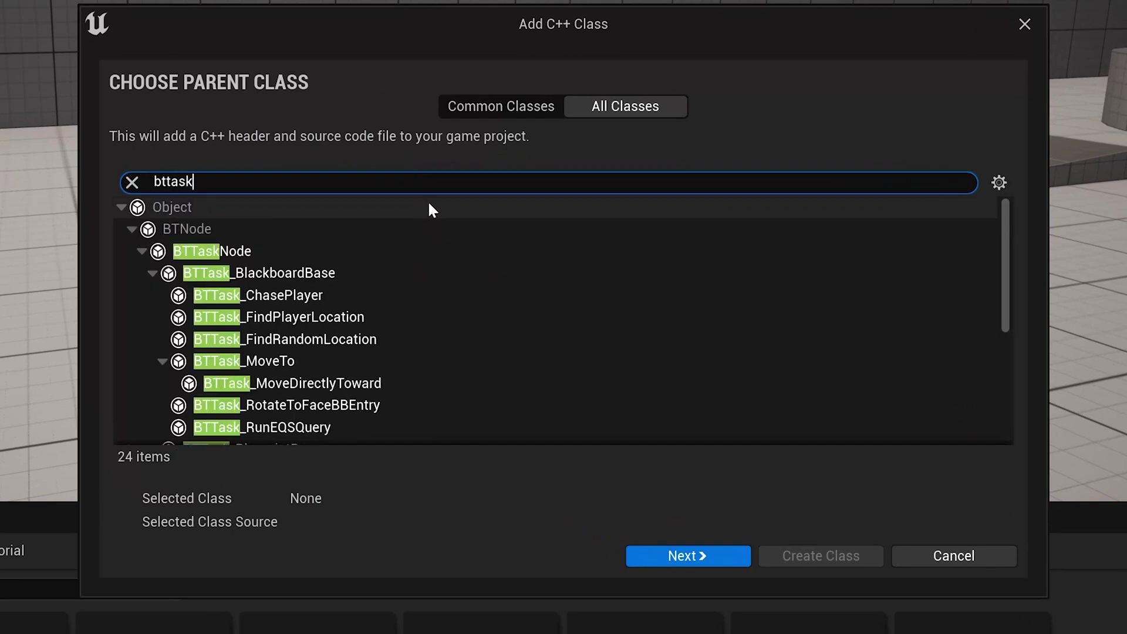
pyautogui.click(308, 271)
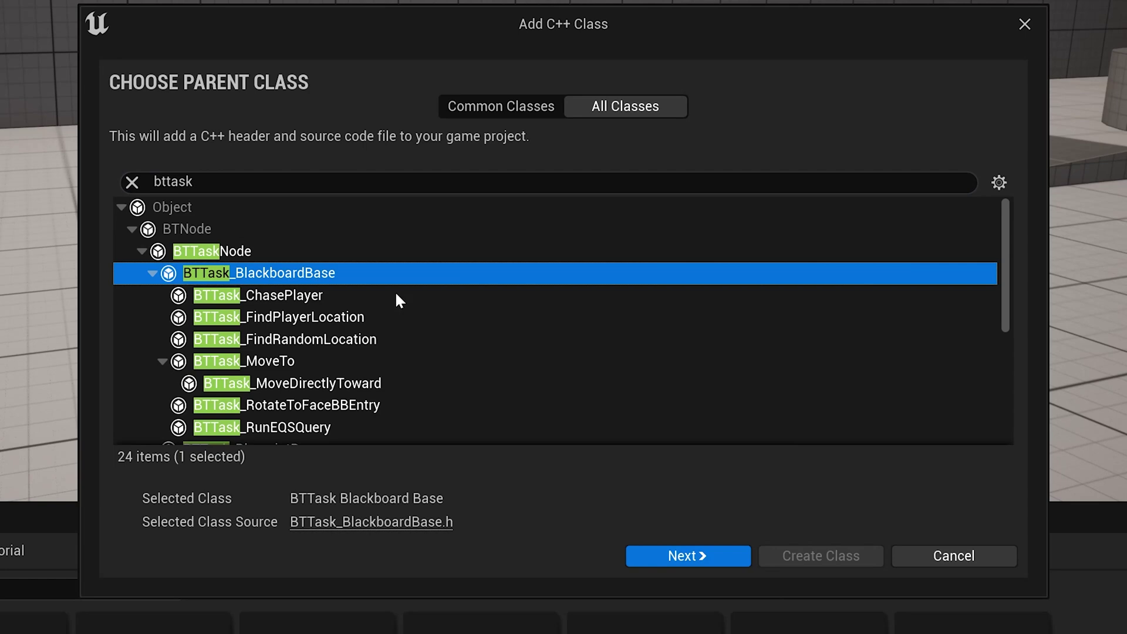
# Step: Name the class BTTask_FindPathPoint, trimming the default name and its My prefix
pyautogui.click(669, 559)
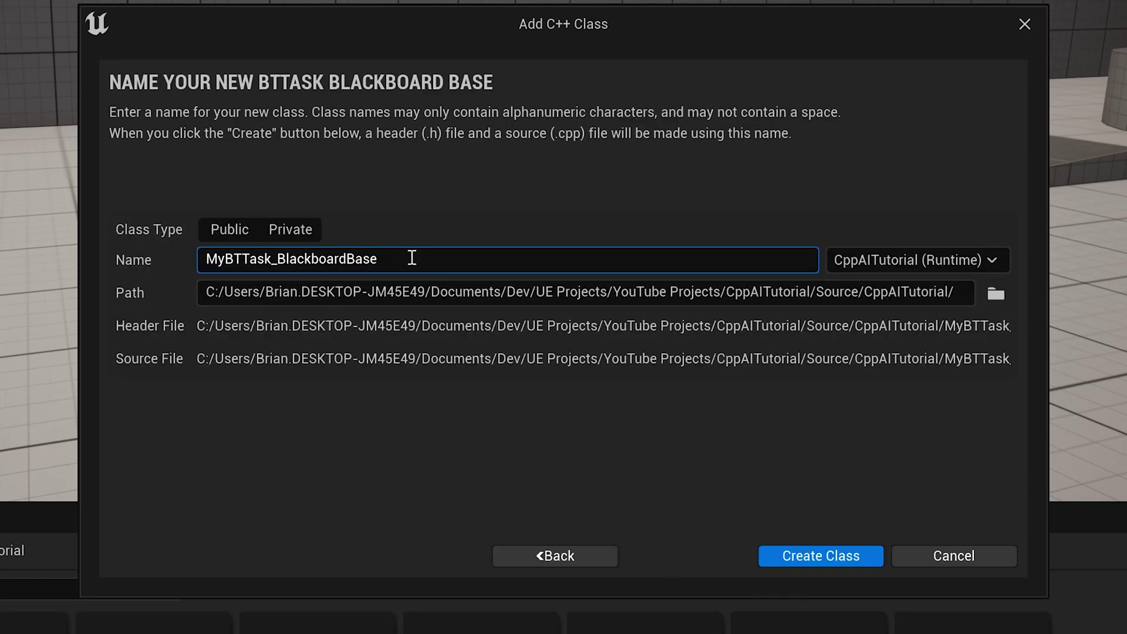
pyautogui.press('BackSpace')
pyautogui.press('BackSpace')
pyautogui.press('BackSpace')
pyautogui.press('BackSpace')
pyautogui.press('BackSpace')
pyautogui.press('BackSpace')
pyautogui.press('BackSpace')
pyautogui.press('BackSpace')
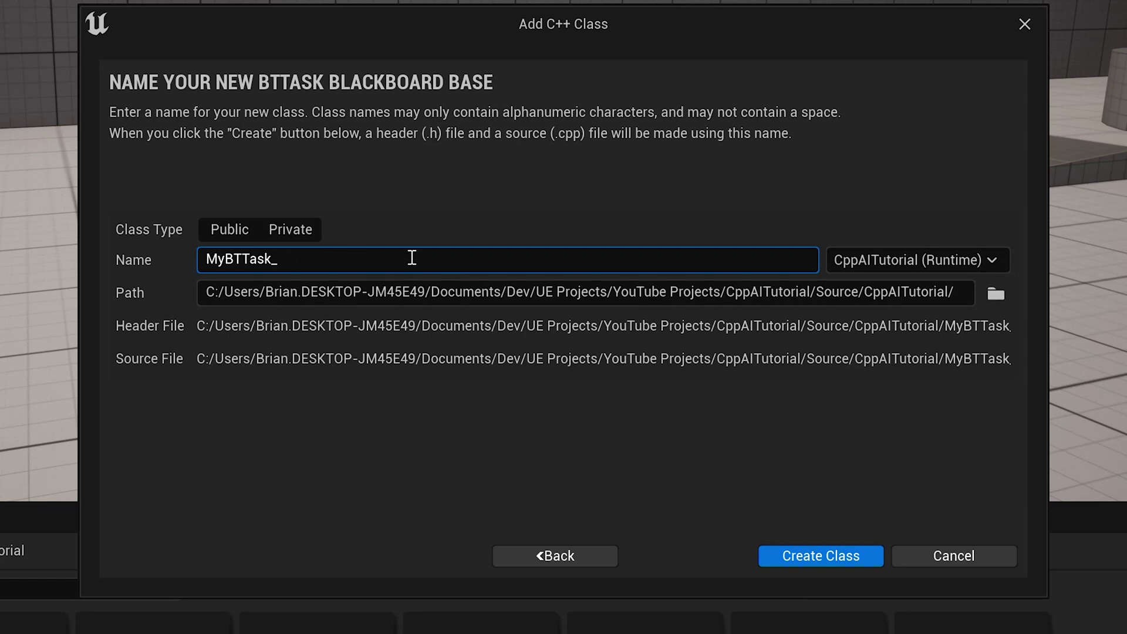
pyautogui.write('Fin')
pyautogui.write('dPath')
pyautogui.write('Point')
pyautogui.press('Home')
pyautogui.press('Delete')
pyautogui.press('Delete')
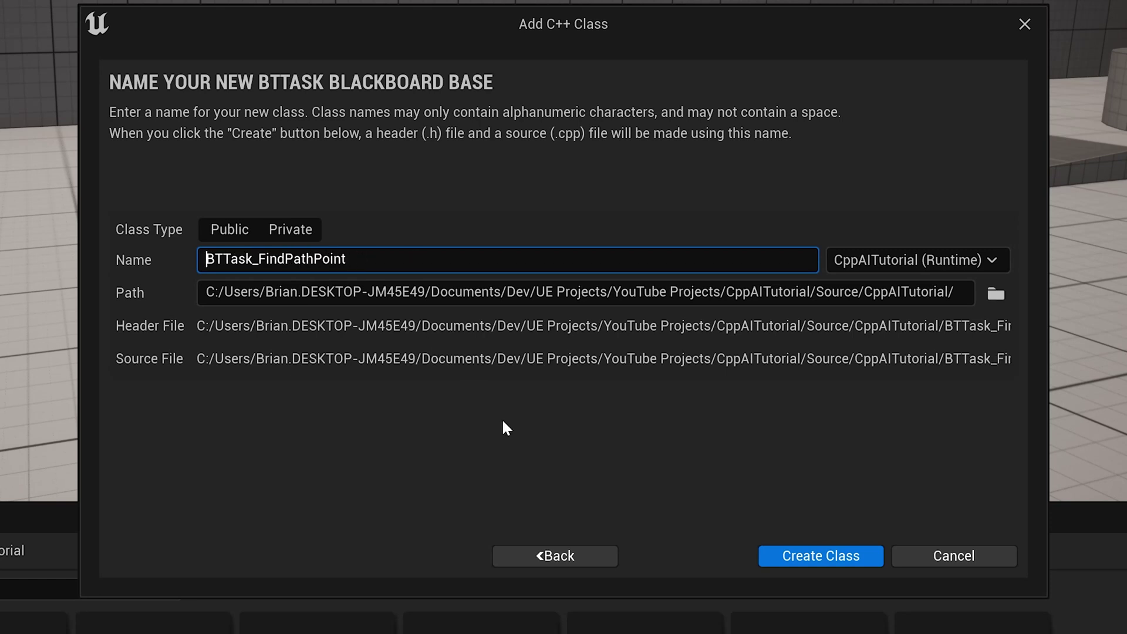
# Step: Create the class files and add an ExecuteTask override to the header via Generate
pyautogui.click(810, 562)
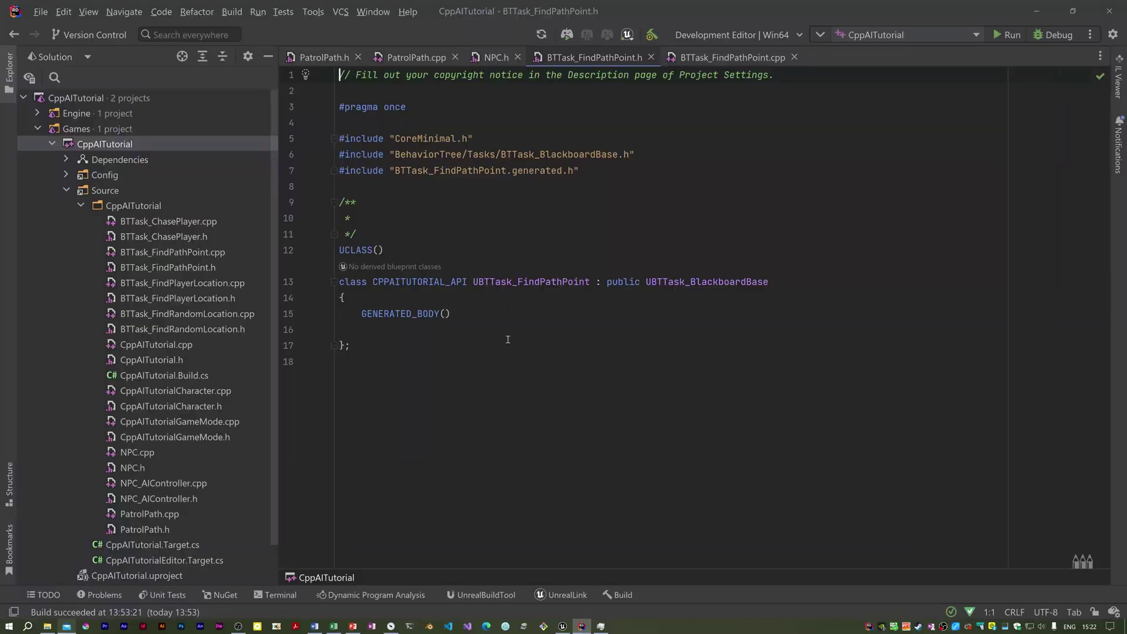
pyautogui.click(508, 339)
pyautogui.write('public:')
pyautogui.press('Return')
pyautogui.click(494, 282)
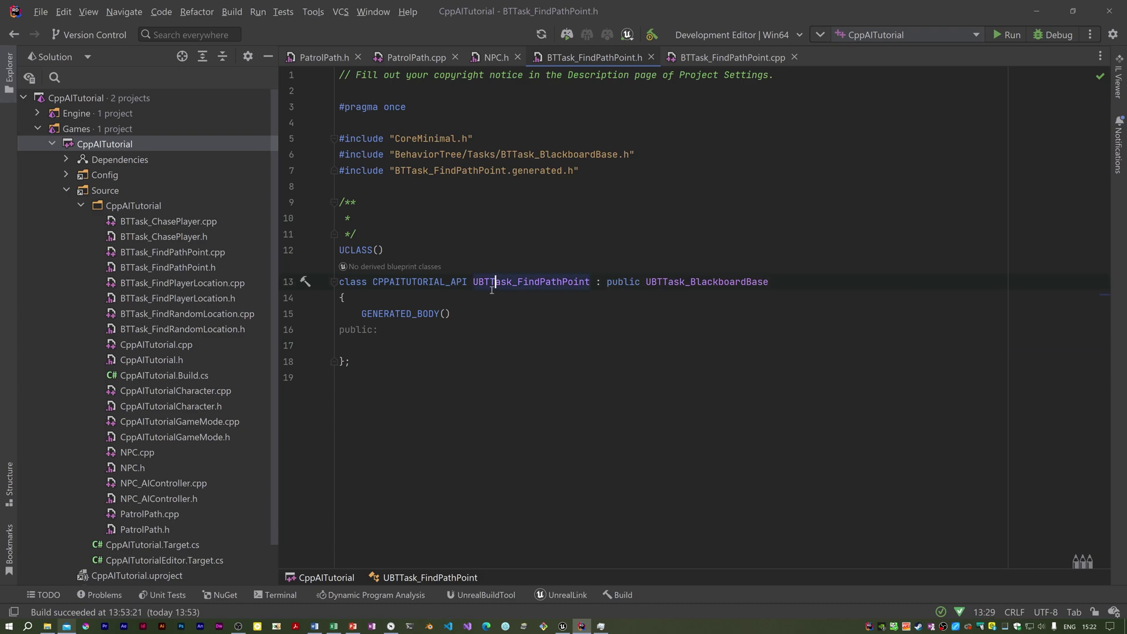
pyautogui.press('alt+Insert')
pyautogui.press('Return')
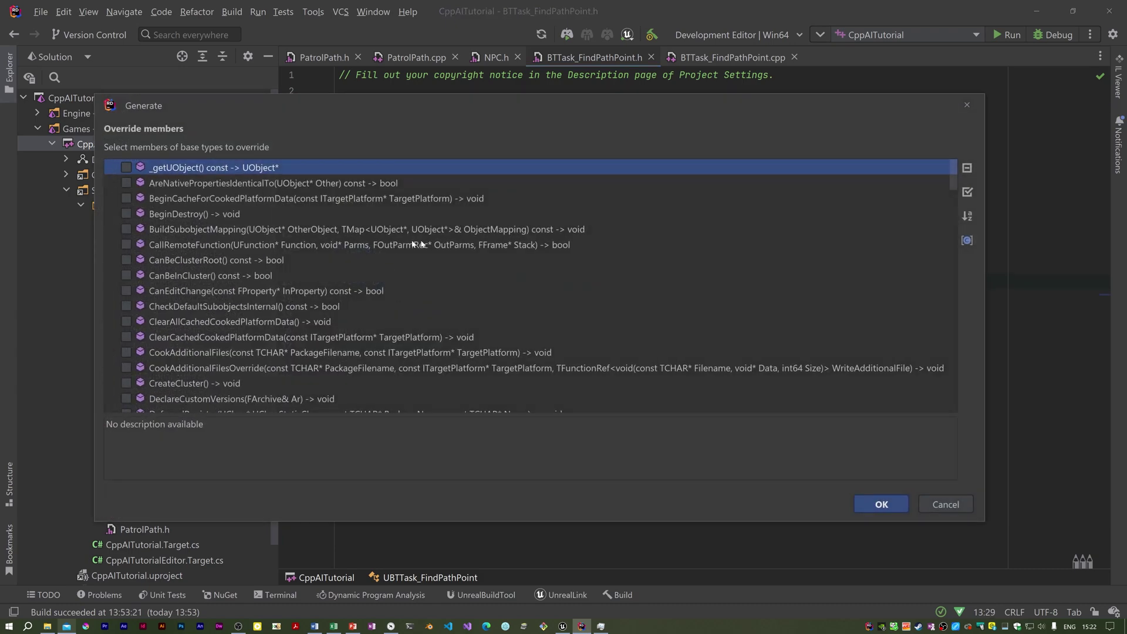
pyautogui.click(967, 215)
pyautogui.press('Return')
pyautogui.write('UBTask_FindPathPoint();')
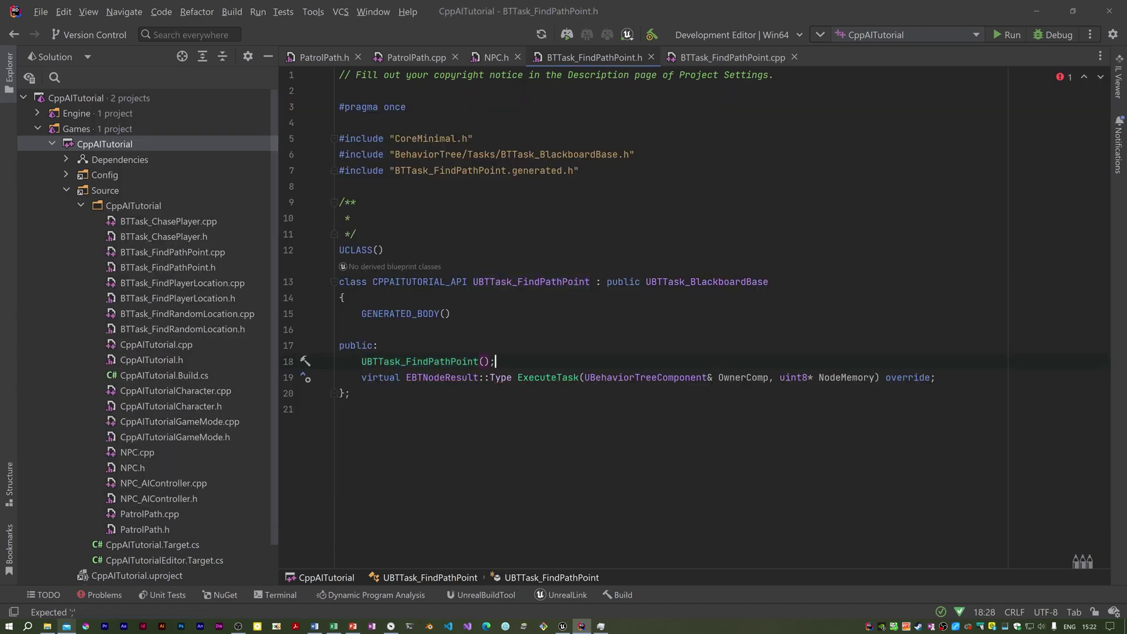
pyautogui.write('explici')
# Step: Declare an explicit constructor taking an FObjectInitializer
pyautogui.press('Return')
pyautogui.press('End')
pyautogui.press('Left')
pyautogui.press('Left')
pyautogui.write('FObjectIn')
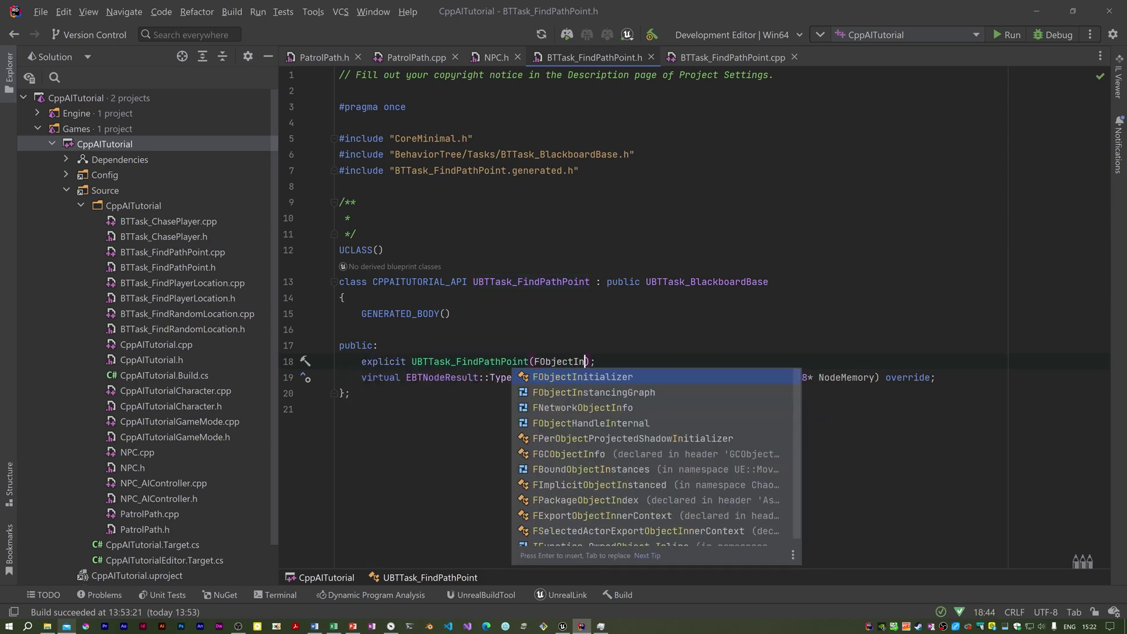
pyautogui.press('Return')
pyautogui.write('const& ObjectInitializer')
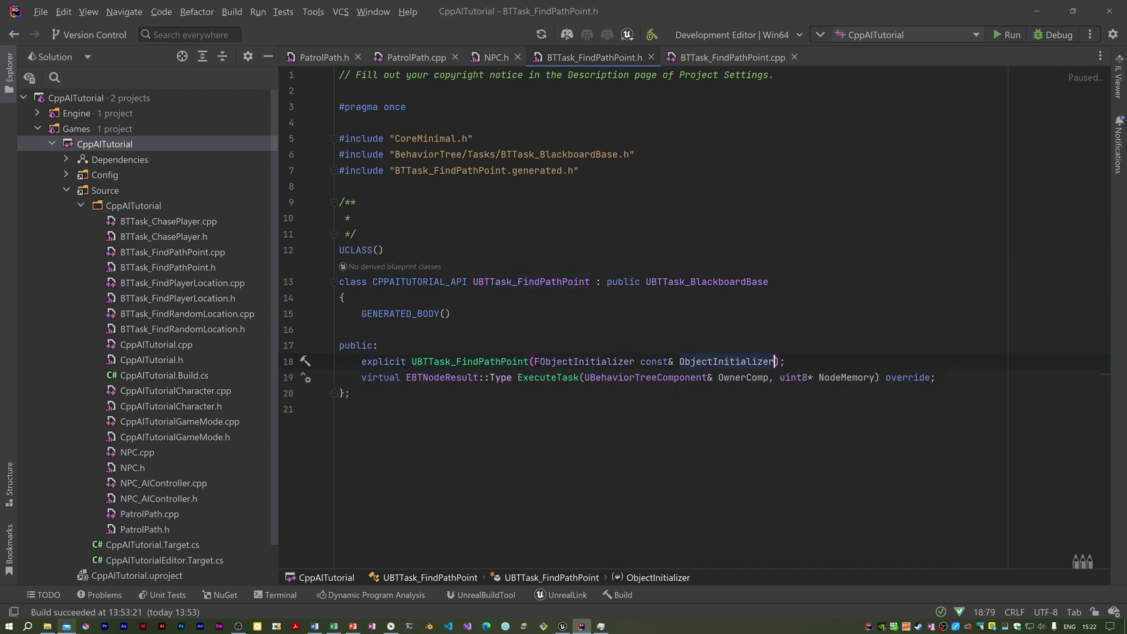
pyautogui.press('Down')
pyautogui.press('End')
# Step: Add a private UPROPERTY FBlackboardKeySelector PatrolPathVectorKey
pyautogui.press('Return')
pyautogui.write('pri')
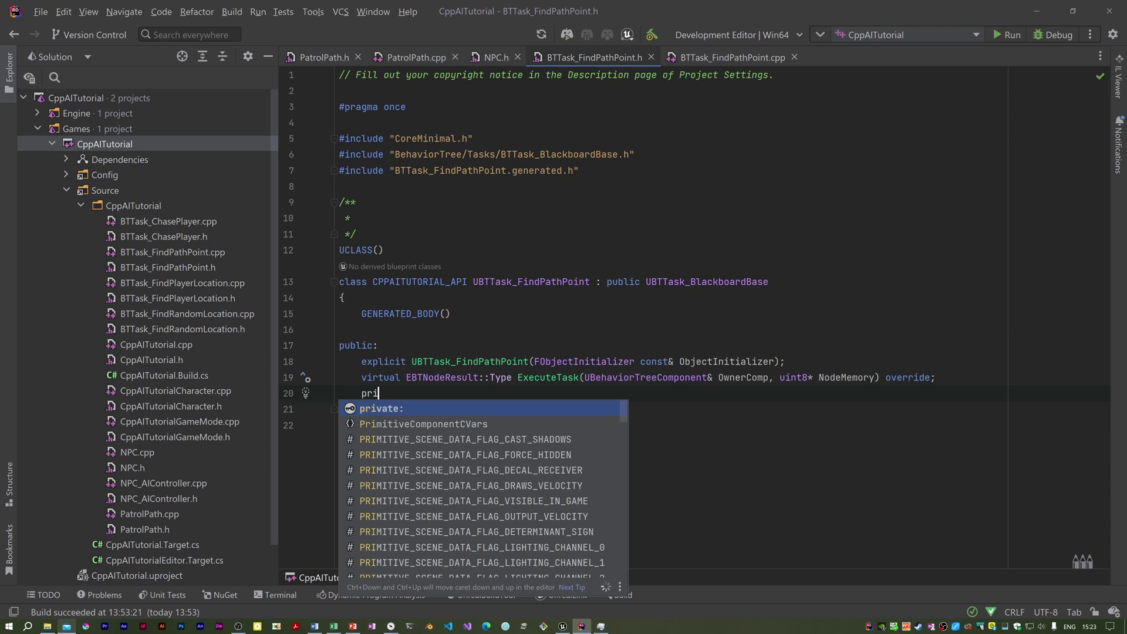
pyautogui.write('vate')
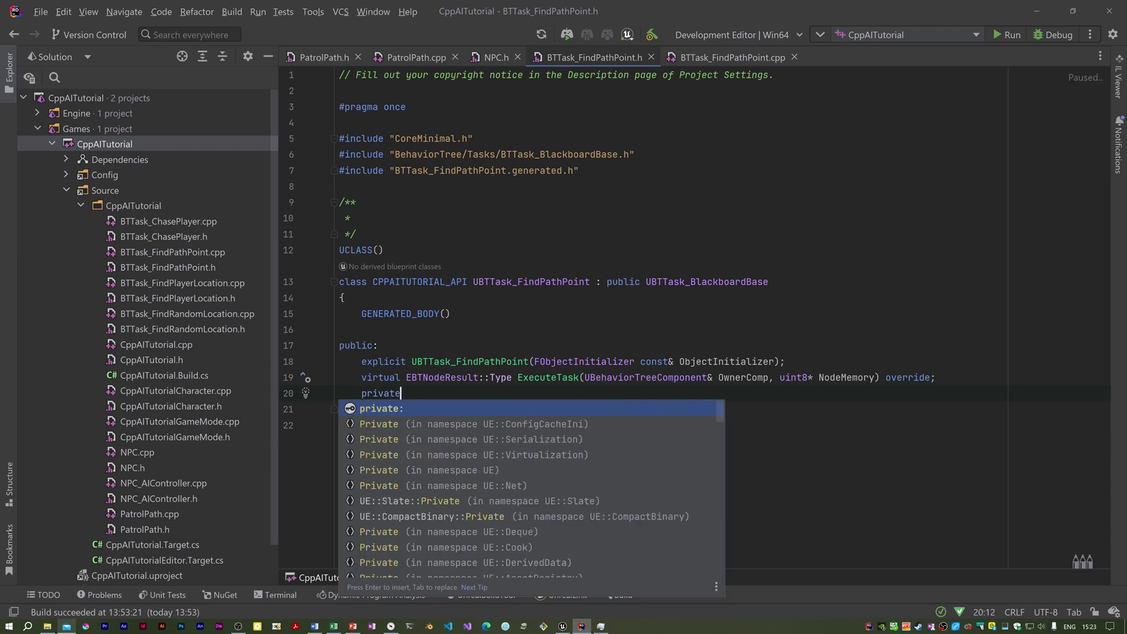
pyautogui.write(':')
pyautogui.press('Return')
pyautogui.write('UPROPERTY(EditAnywhere')
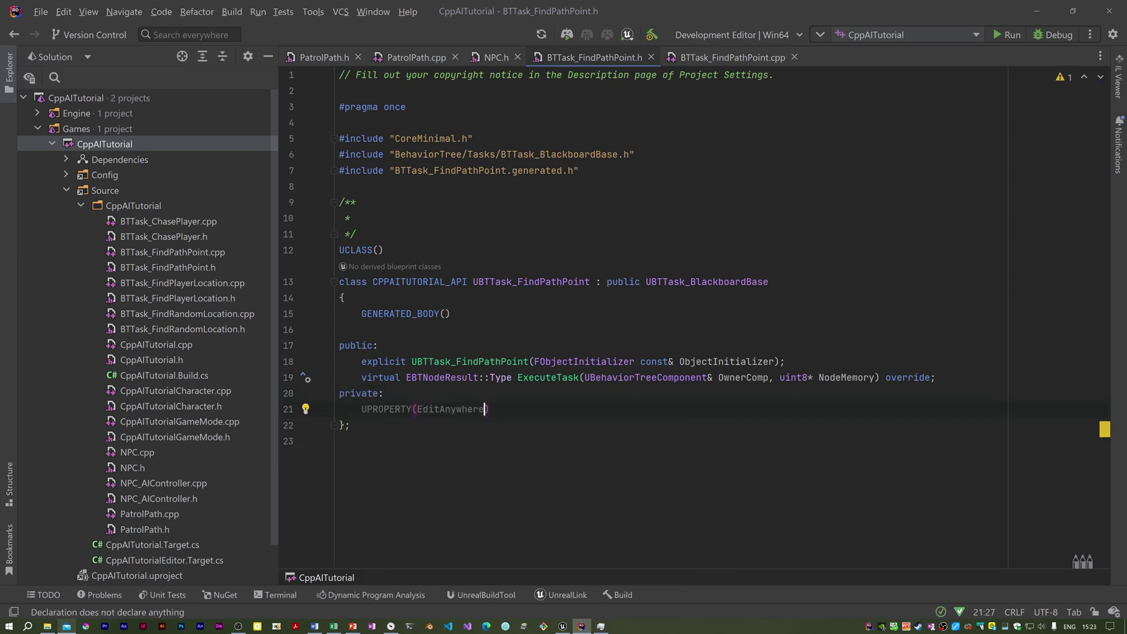
pyautogui.write(', Category="Blac')
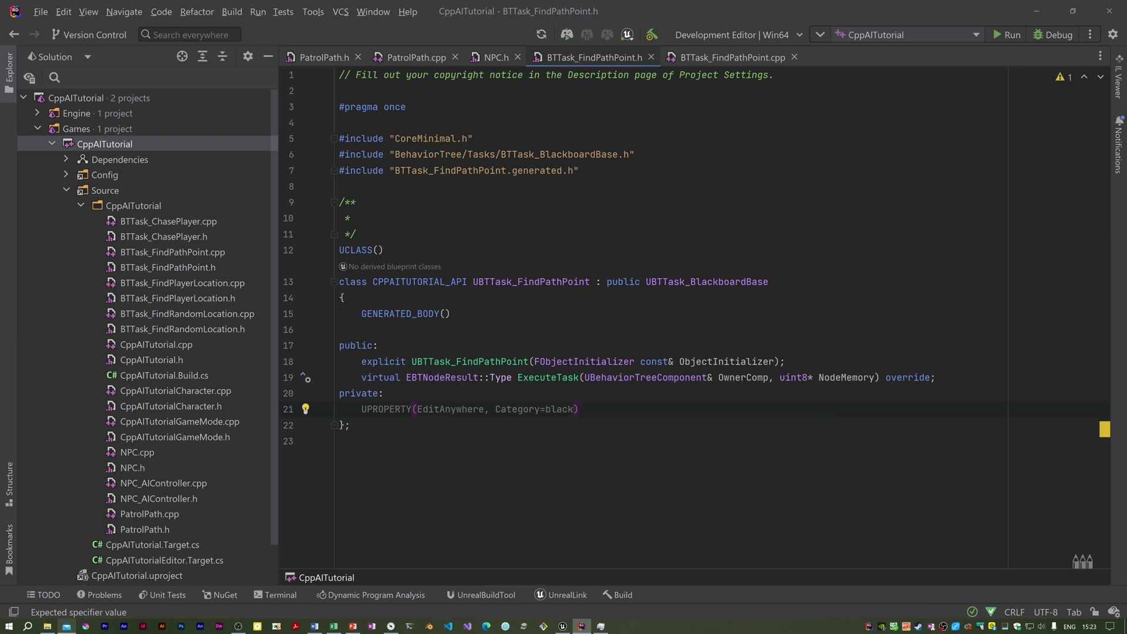
pyautogui.write('kboard", meta')
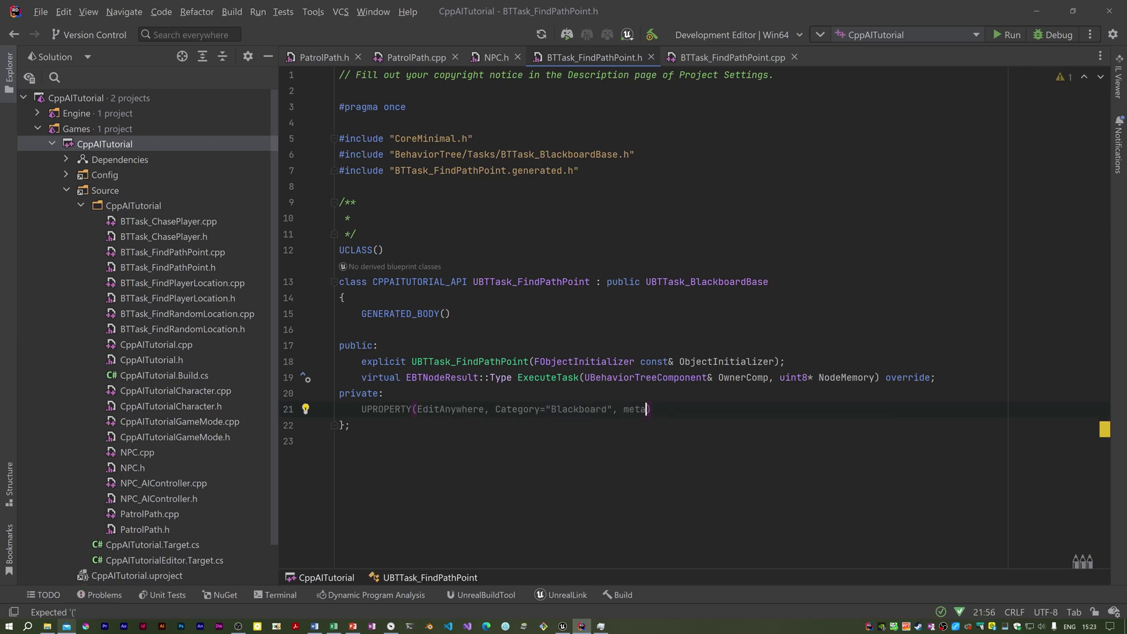
pyautogui.write('=(AllowPrivateAccess="true"))')
pyautogui.press('Return')
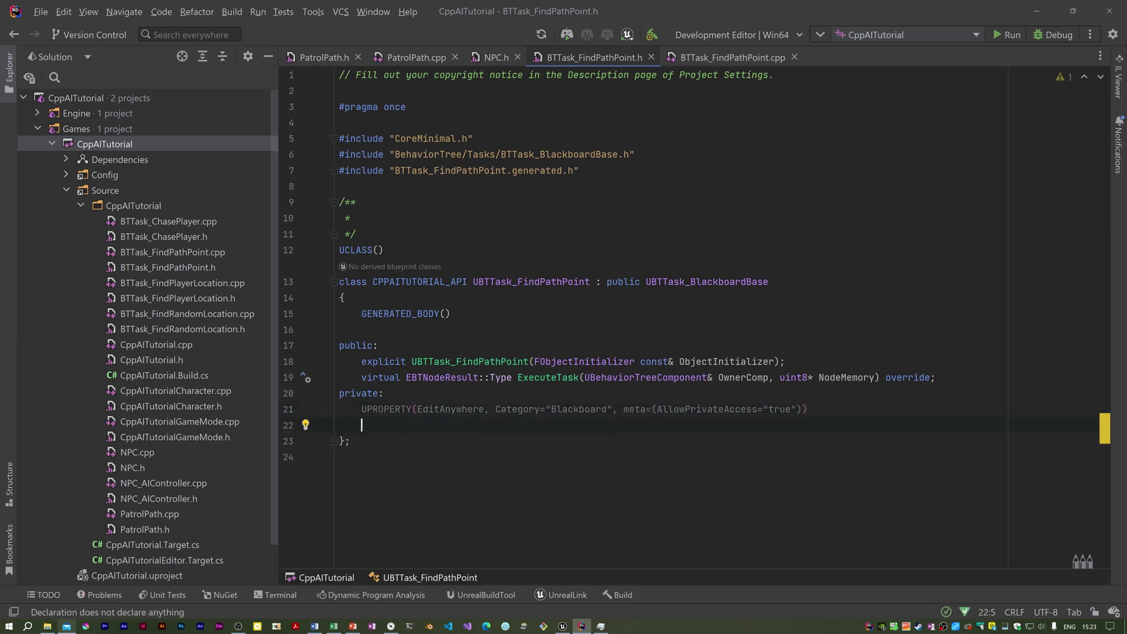
pyautogui.write('FblackboardKe')
pyautogui.press('Return')
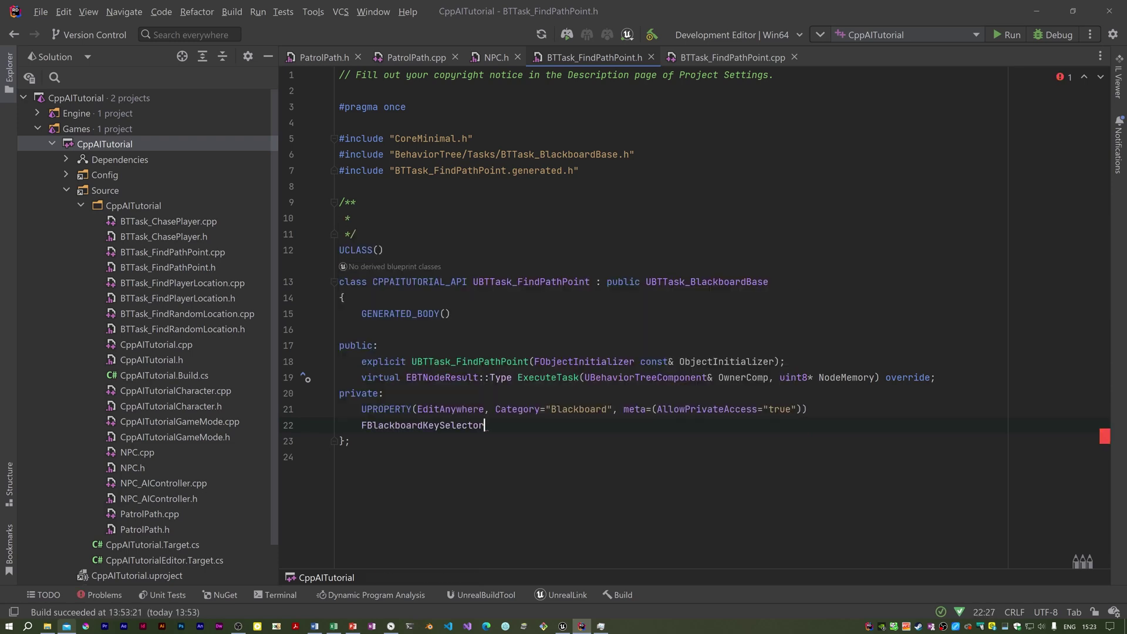
pyautogui.write(' PatrolPathVectorKey;')
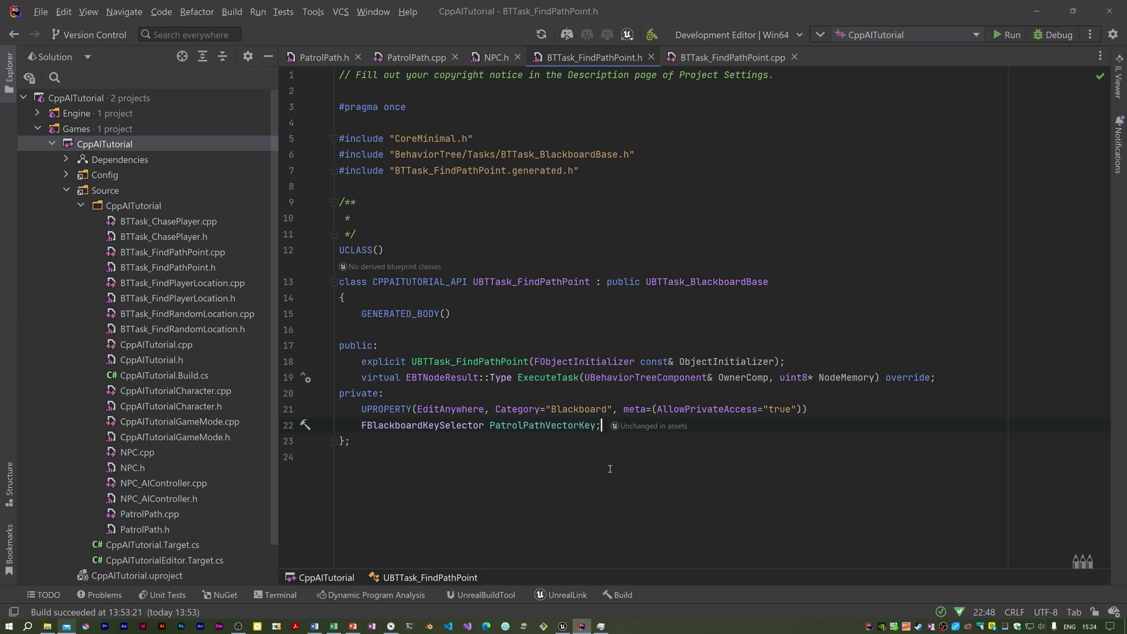
# Step: Generate the constructor and ExecuteTask definitions, setting NodeName to "Find Path Point"
pyautogui.moveTo(339, 361); pyautogui.dragTo(329, 388)
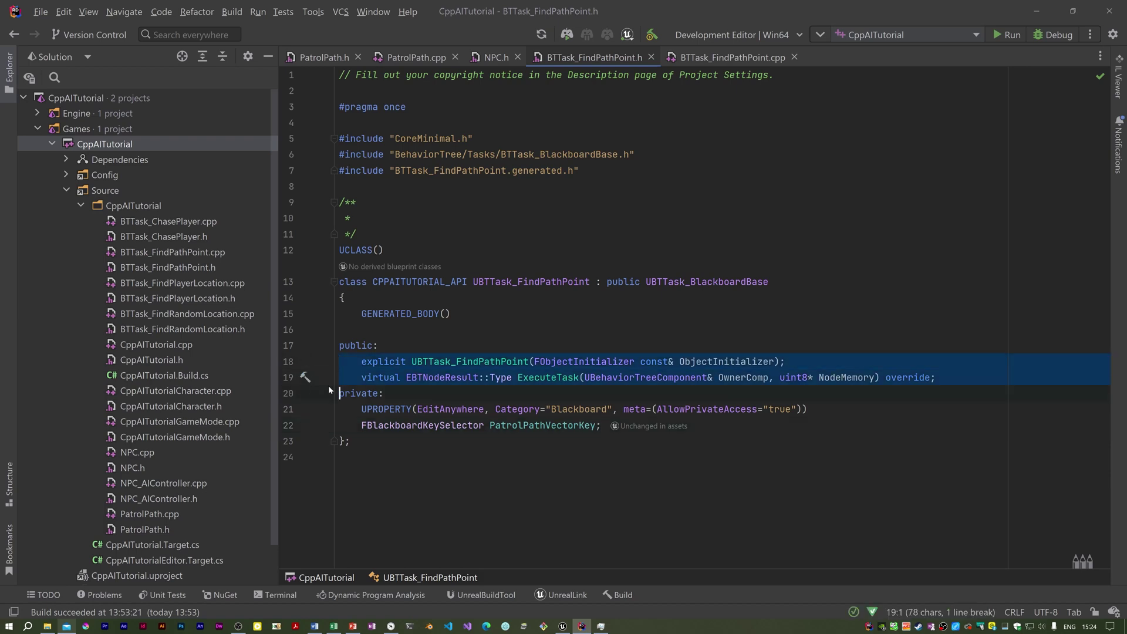
pyautogui.hotkey('alt', 'Return')
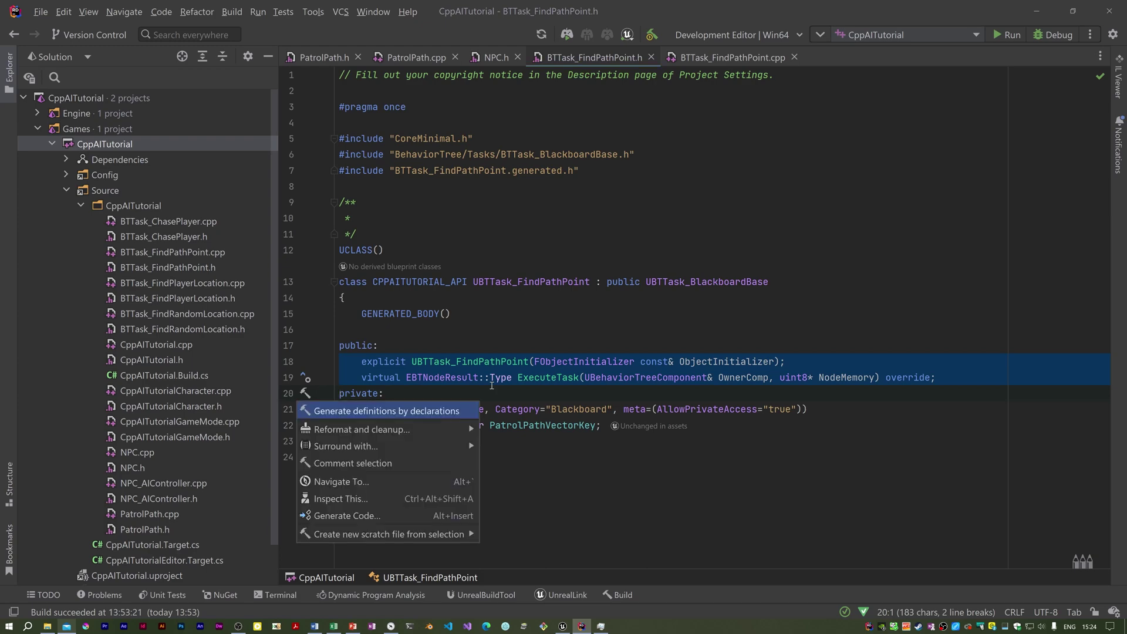
pyautogui.press('Return')
pyautogui.write('NodeName = ')
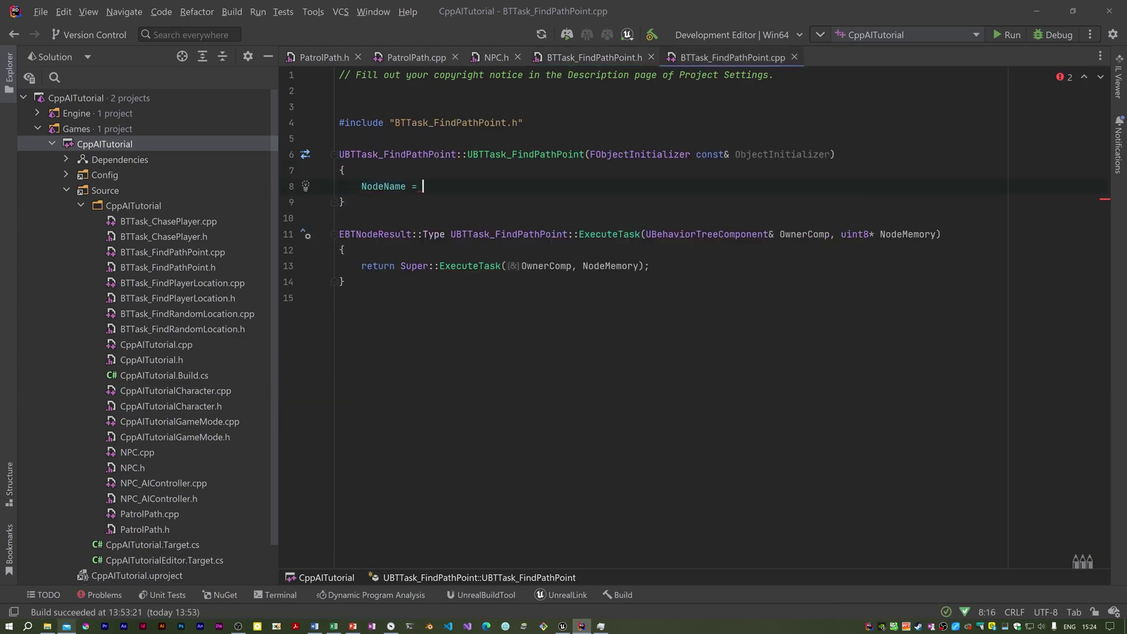
pyautogui.write('TEXT("Find Path Point");')
pyautogui.press('Down')
pyautogui.press('Down')
pyautogui.press('Down')
pyautogui.press('End')
pyautogui.press('Return')
pyautogui.write('// at')
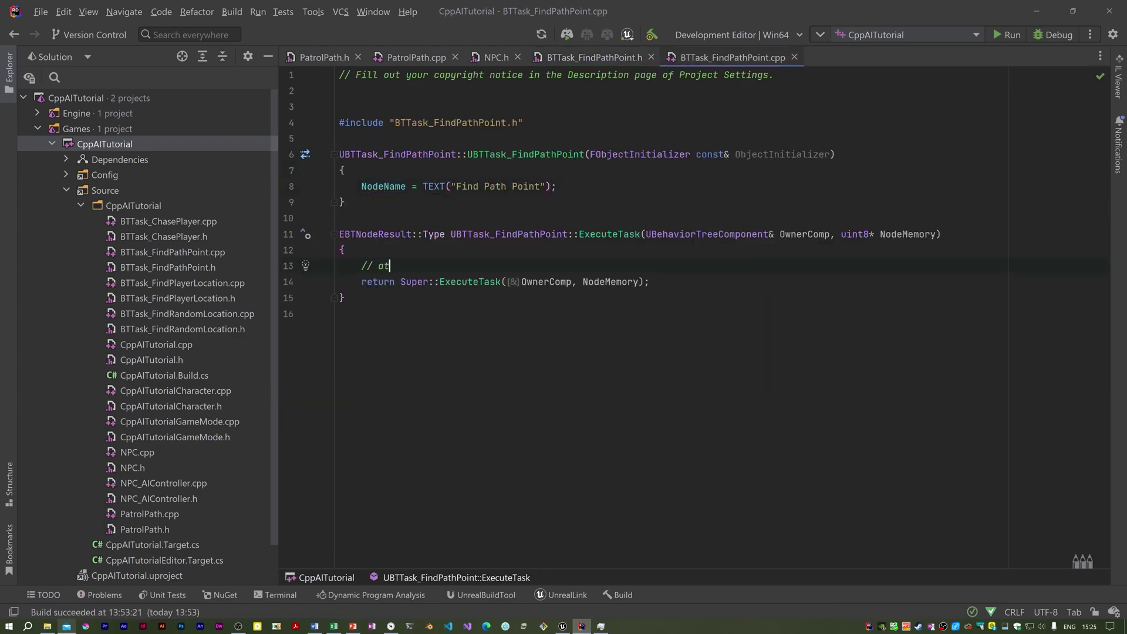
pyautogui.write("tempt to get the NPC's controller")
# Step: Add an if block casting OwnerComp.GetAIOwner() to ANPC_AIController
pyautogui.press('Return')
pyautogui.write('i')
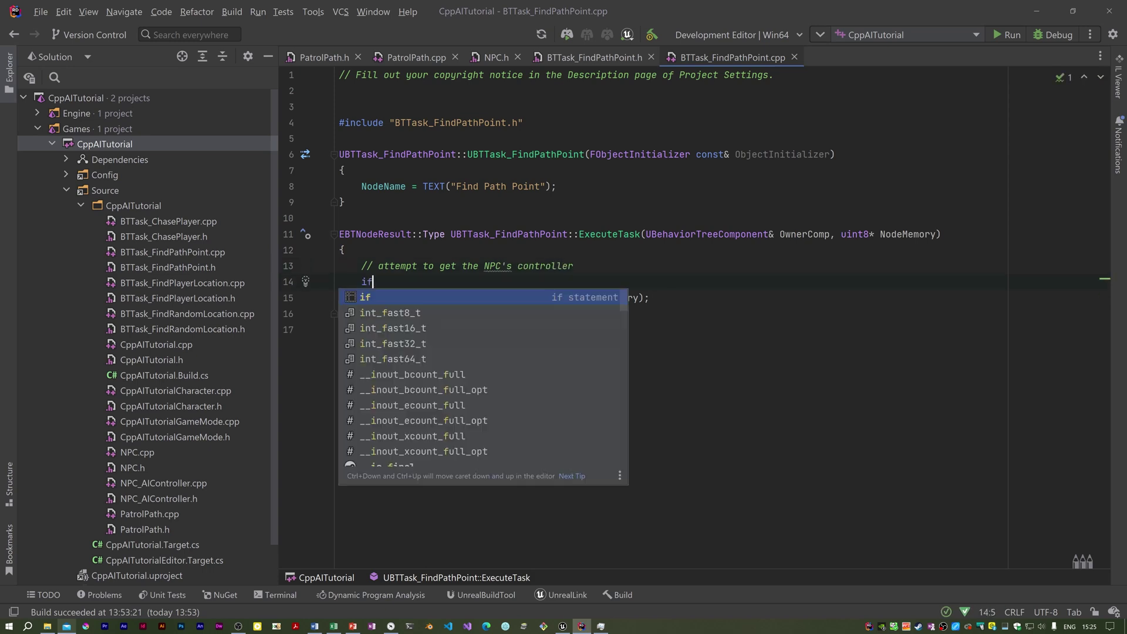
pyautogui.write('f')
pyautogui.press('Tab')
pyautogui.write('auto* const cont =')
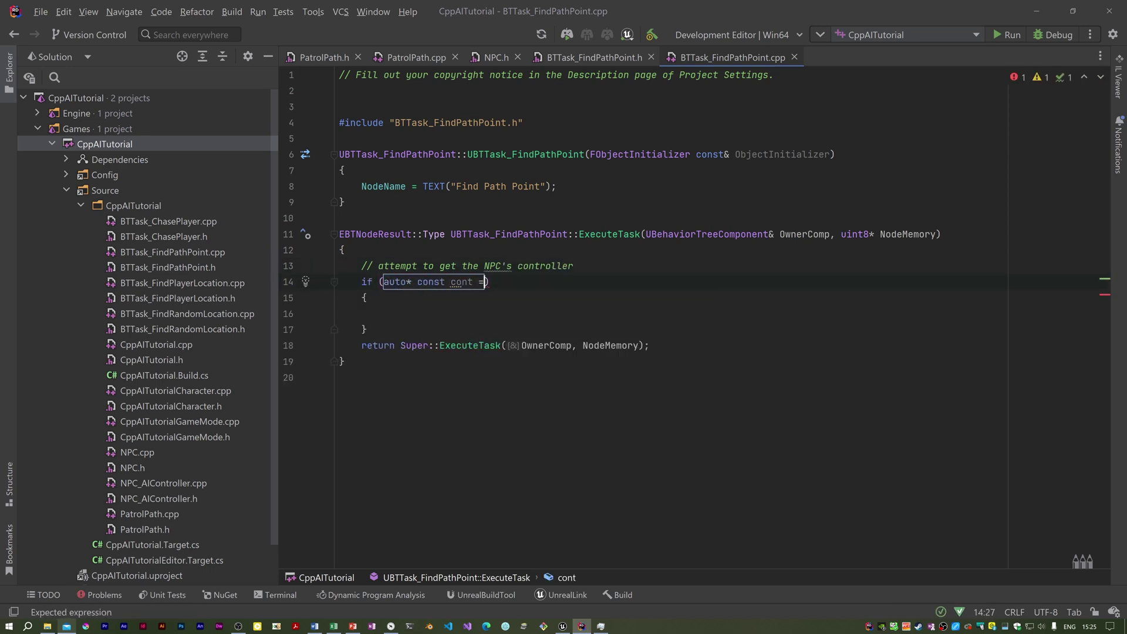
pyautogui.write(' Cast<ANPC_')
pyautogui.press('Return')
pyautogui.write('(')
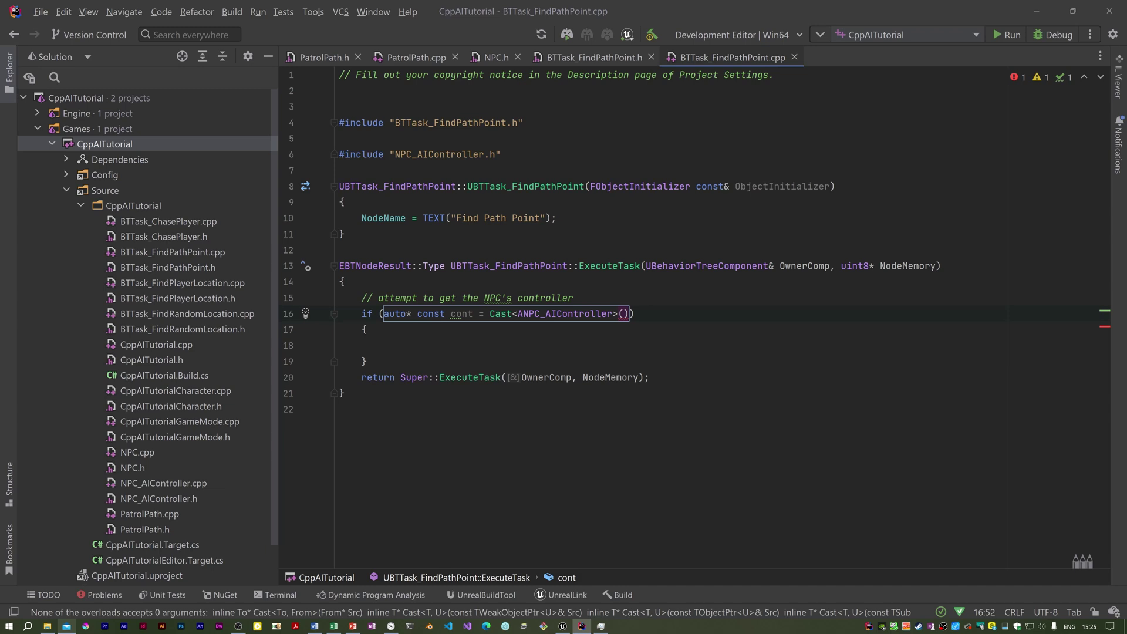
pyautogui.write('Owner')
pyautogui.press('Return')
pyautogui.write('.GetAIO')
pyautogui.press('Return')
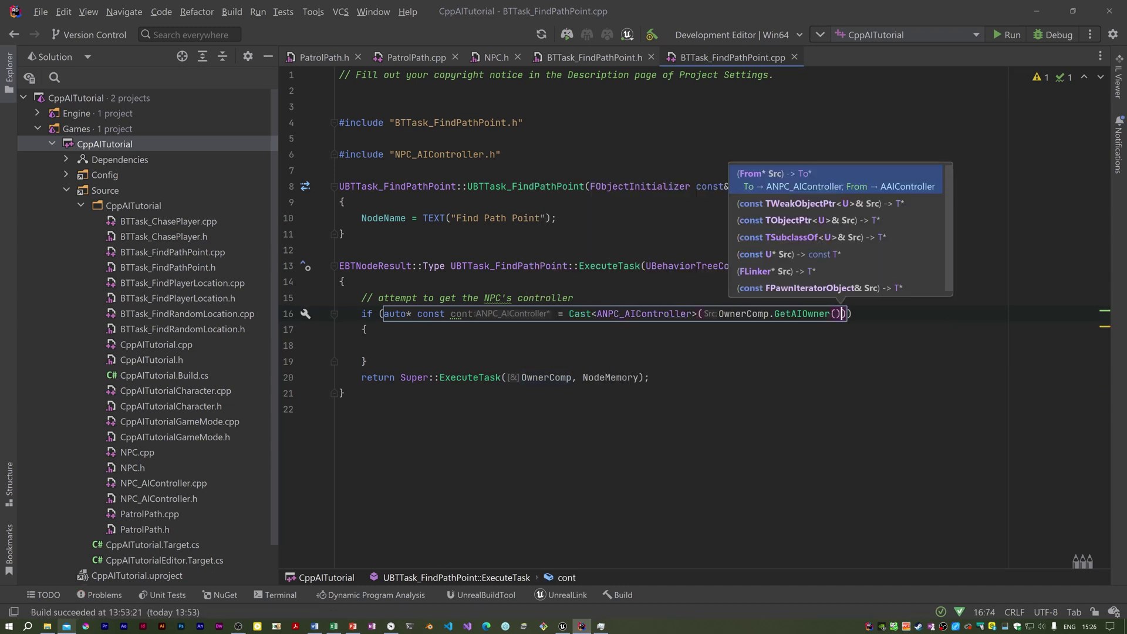
pyautogui.press('Return')
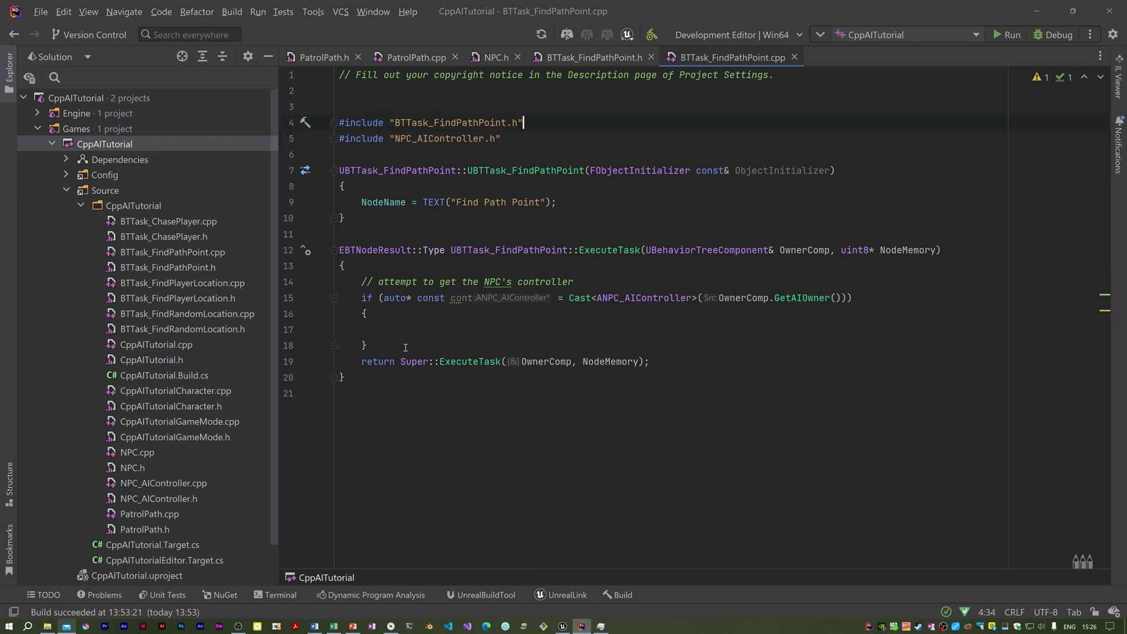
pyautogui.write('// attempt to get the blackboard component from the')
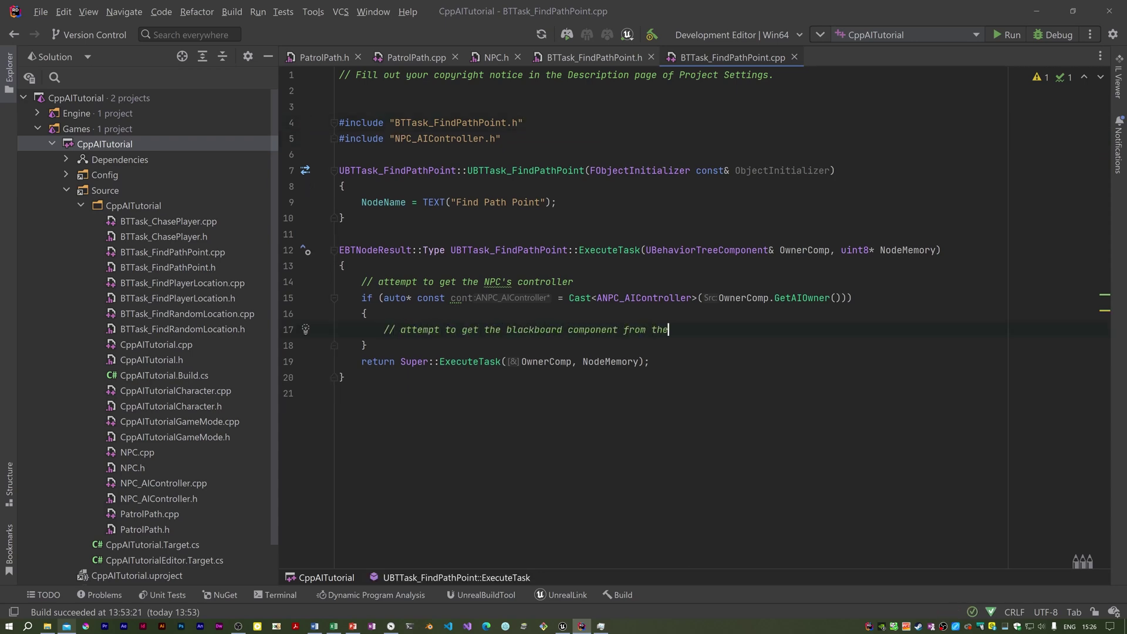
pyautogui.write(' behaviour tree')
# Step: Nest a GetBlackboardComponent check that reads the index with GetValueAsInt(GetSelectedBlackboardKey())
pyautogui.press('Return')
pyautogui.write('if (au')
pyautogui.press('Return')
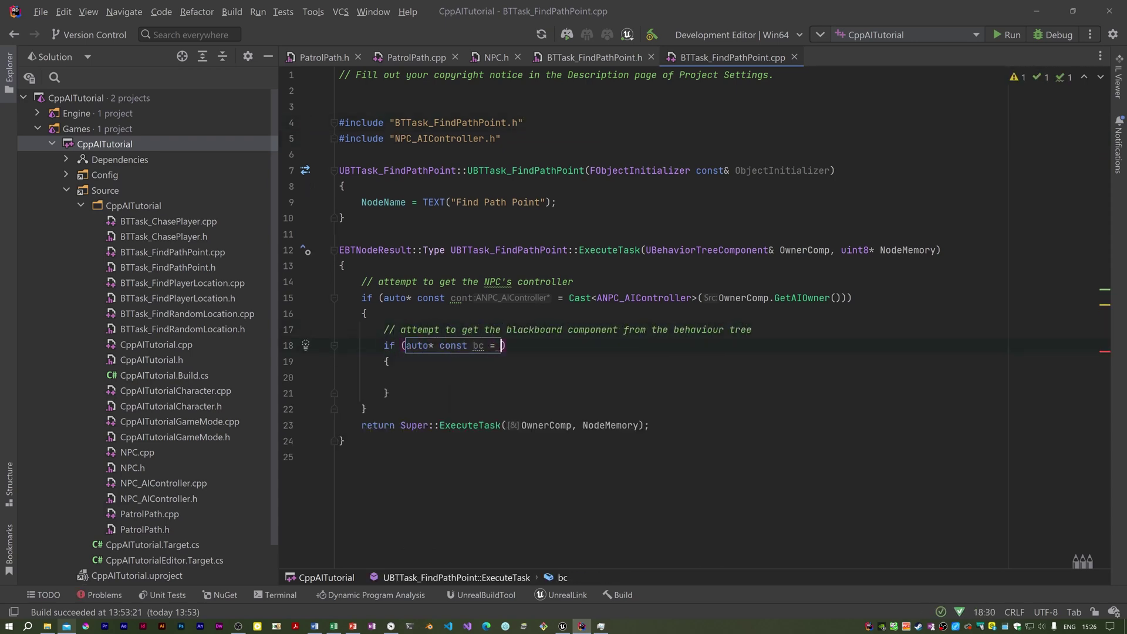
pyautogui.write('bcOwnerComp.GetBl')
pyautogui.press('Return')
pyautogui.press('Return')
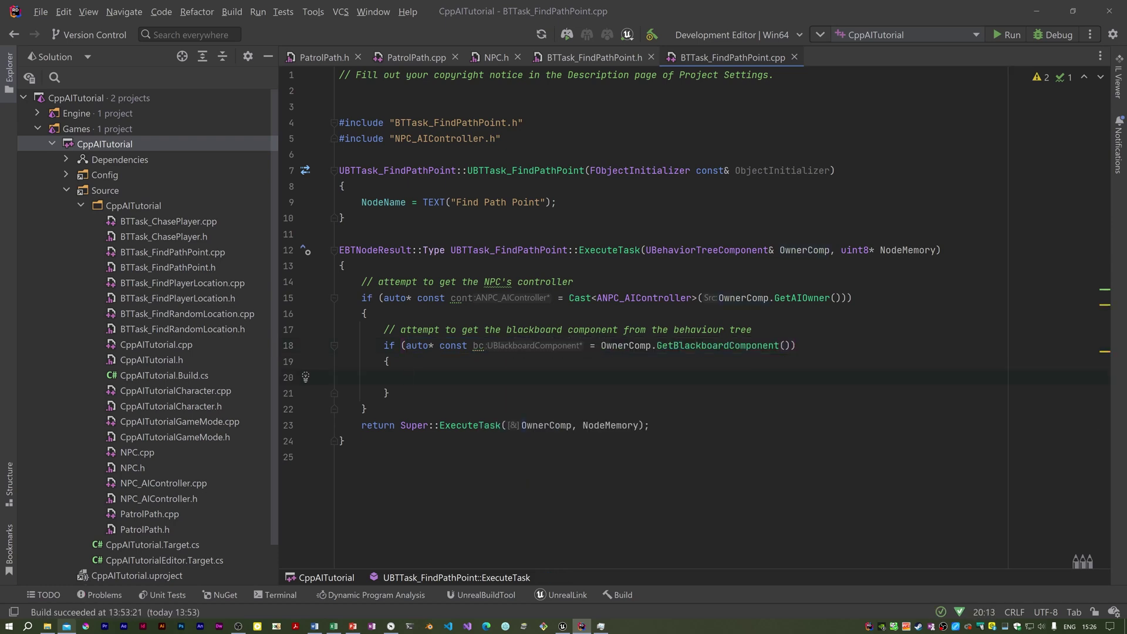
pyautogui.write('// get the current patrol path index from the blackboard')
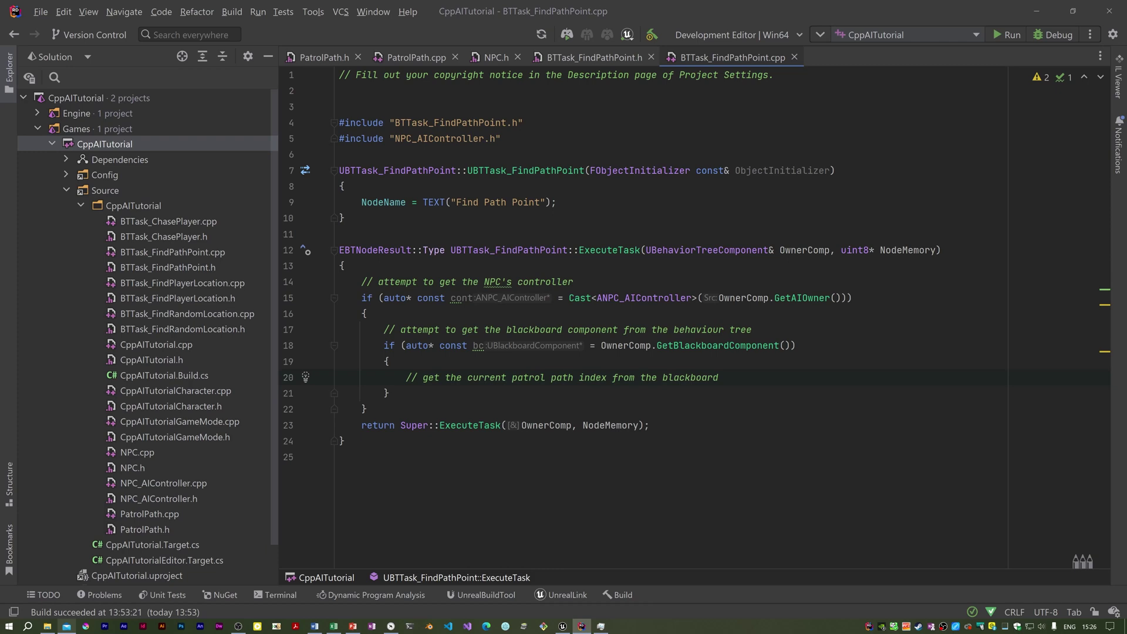
pyautogui.press('Return')
pyautogui.write('auto c')
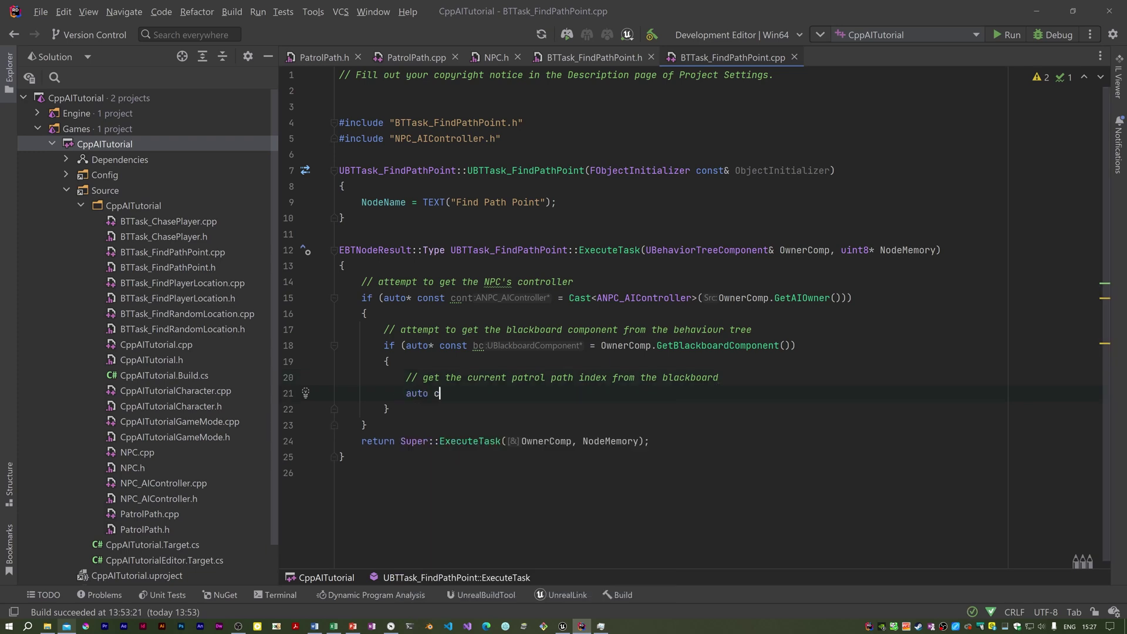
pyautogui.write('onst index = bc->Getvalueasi')
pyautogui.press('Return')
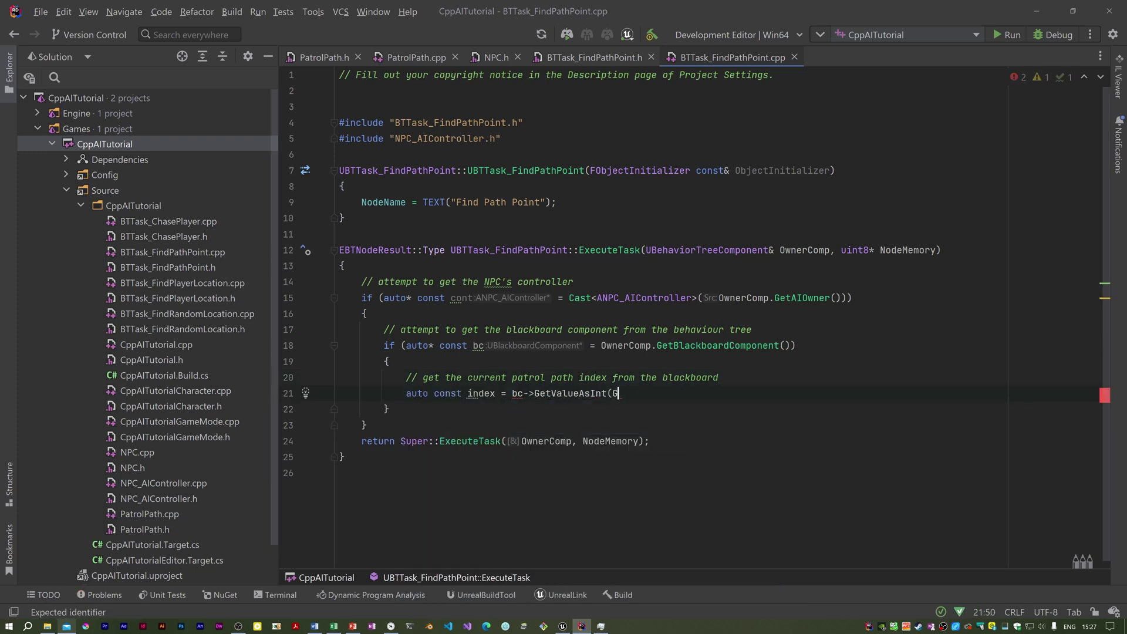
pyautogui.write('GetSelectedBlackboardKey()));')
pyautogui.press('Return')
pyautogui.write(';')
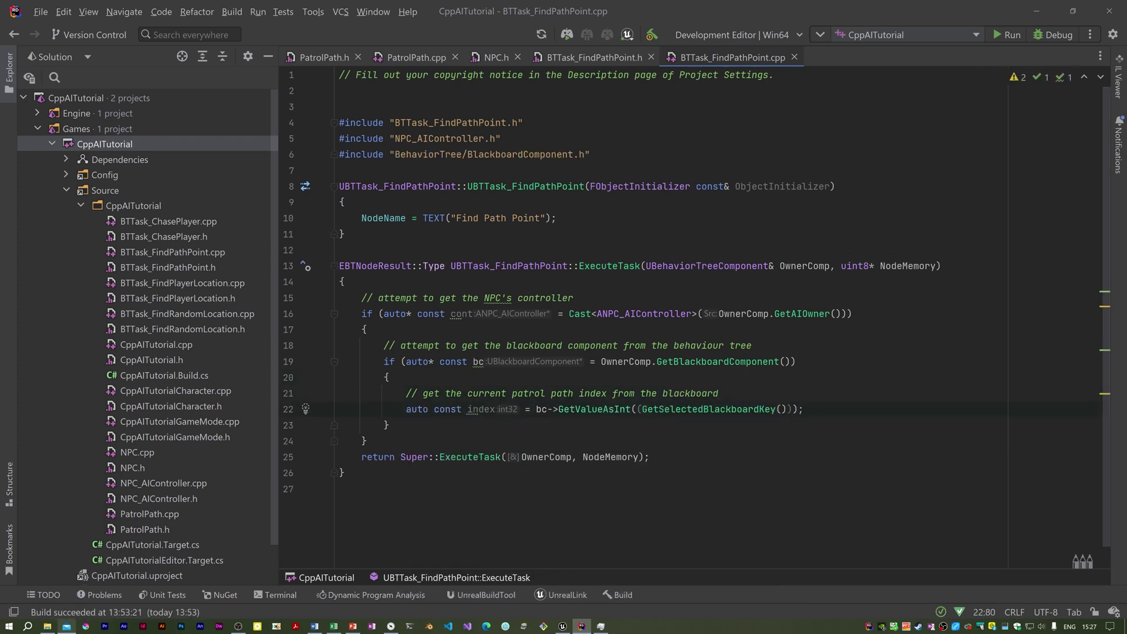
pyautogui.press('Return')
pyautogui.press('Return')
pyautogui.write('// get the NPC')
# Step: Add an if block casting cont->GetPawn() to ANPC
pyautogui.press('Return')
pyautogui.write('if')
pyautogui.press('Tab')
pyautogui.write('auto*')
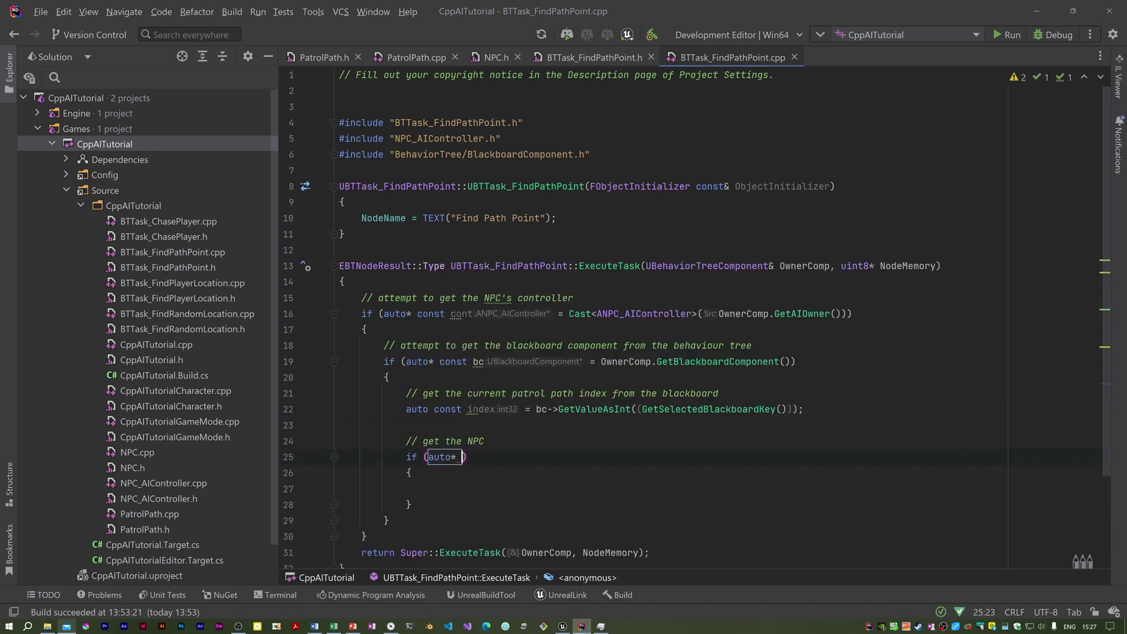
pyautogui.write(' npc = Cast<ANPC>(')
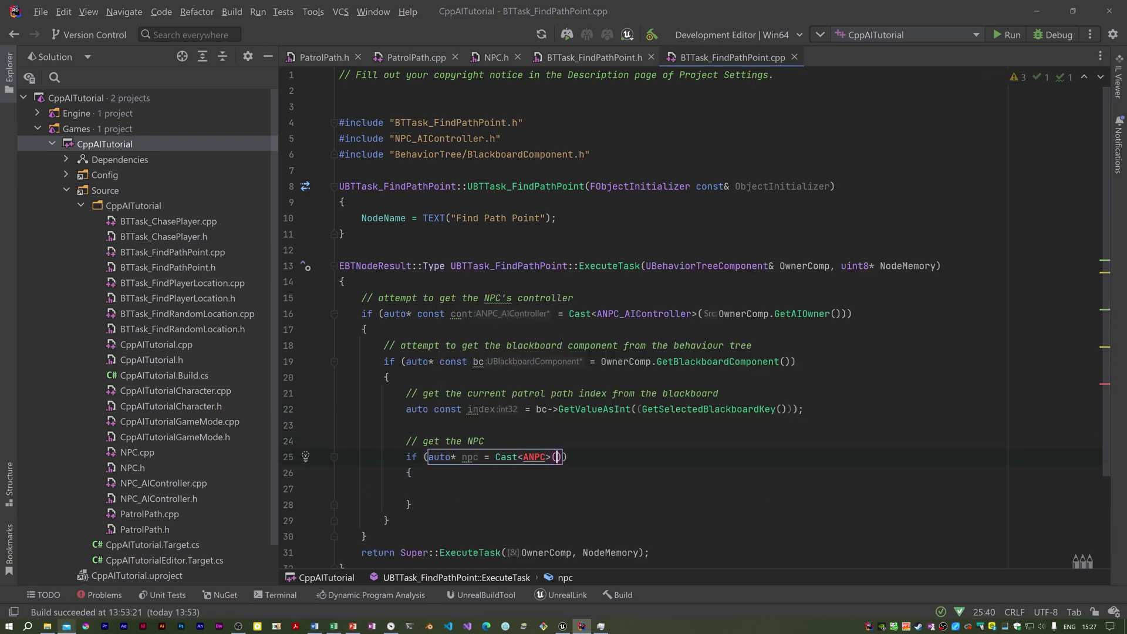
pyautogui.write('cont->GetPa')
pyautogui.press('Return')
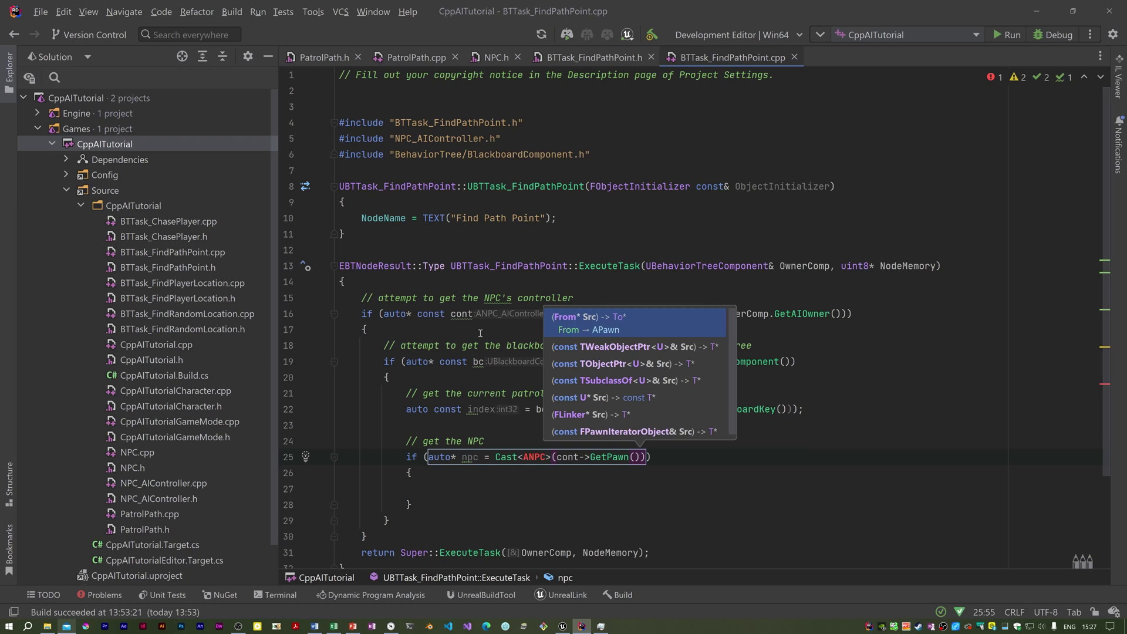
# Step: Resolve the ANPC type by adding #include "NPC.h"
pyautogui.click(529, 456)
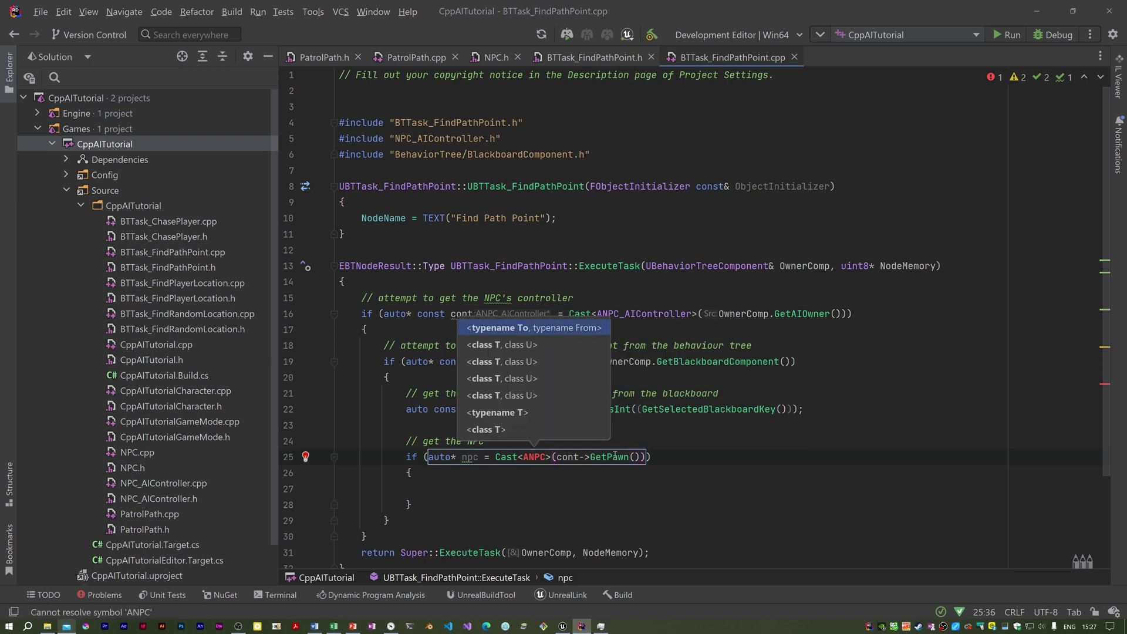
pyautogui.click(532, 458)
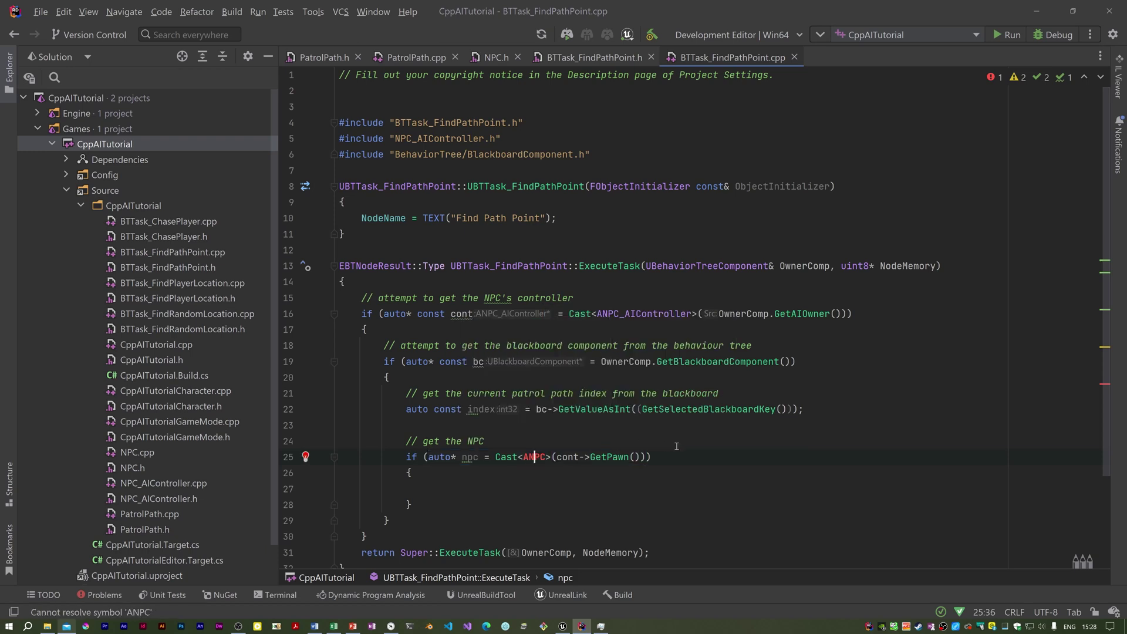
pyautogui.press('Up')
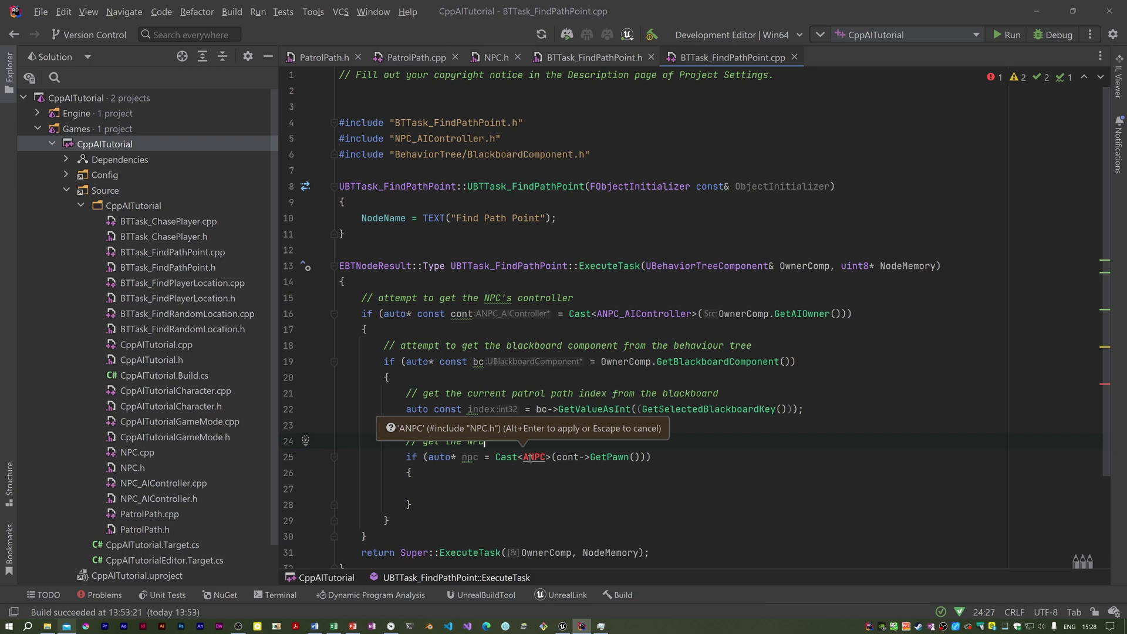
pyautogui.press('Escape')
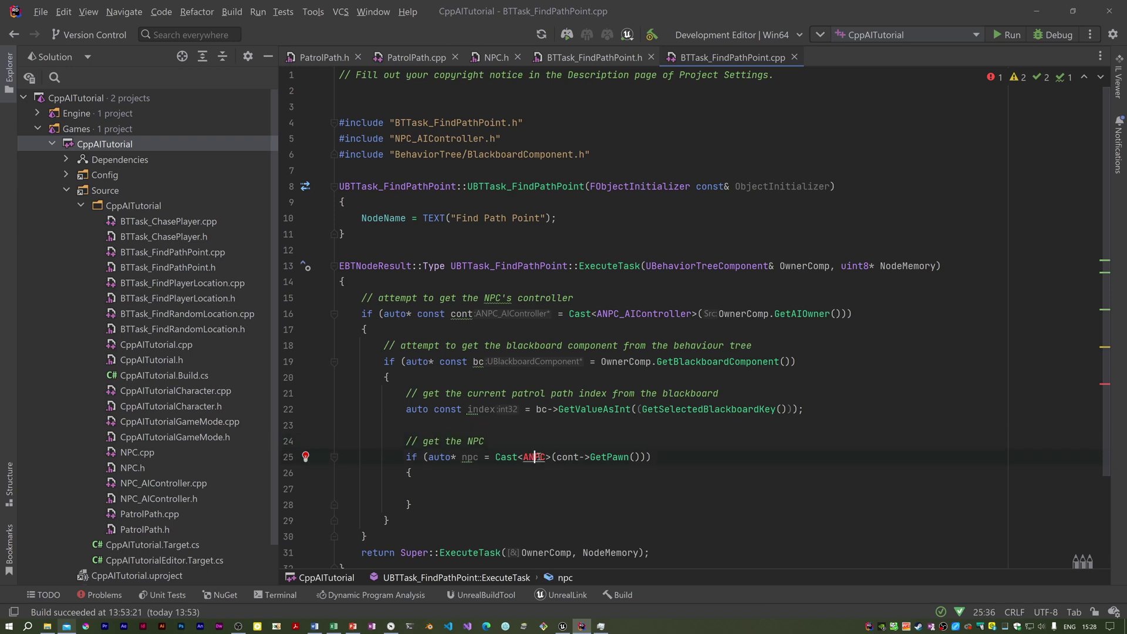
pyautogui.hotkey('alt', 'Return')
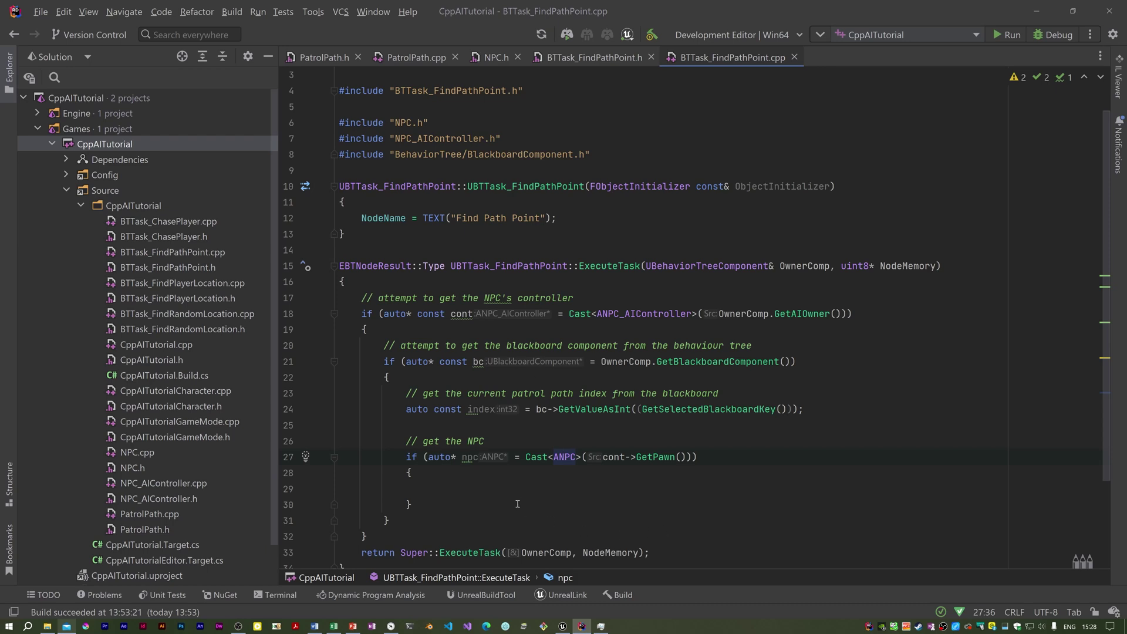
pyautogui.write('// get the ')
pyautogui.write('current pt')
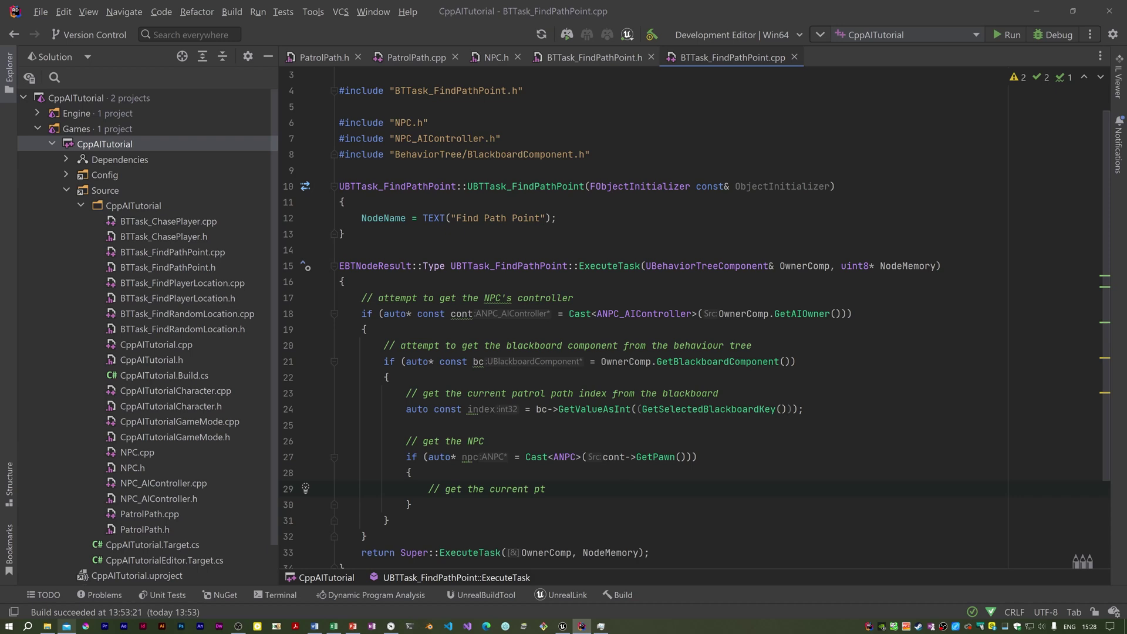
pyautogui.press('BackSpace')
pyautogui.write('atrol path in')
# Step: Fix a mistyped word in the comment '- this is local to the patrol path actor'
pyautogui.press('BackSpace')
pyautogui.press('BackSpace')
pyautogui.write('vector ')
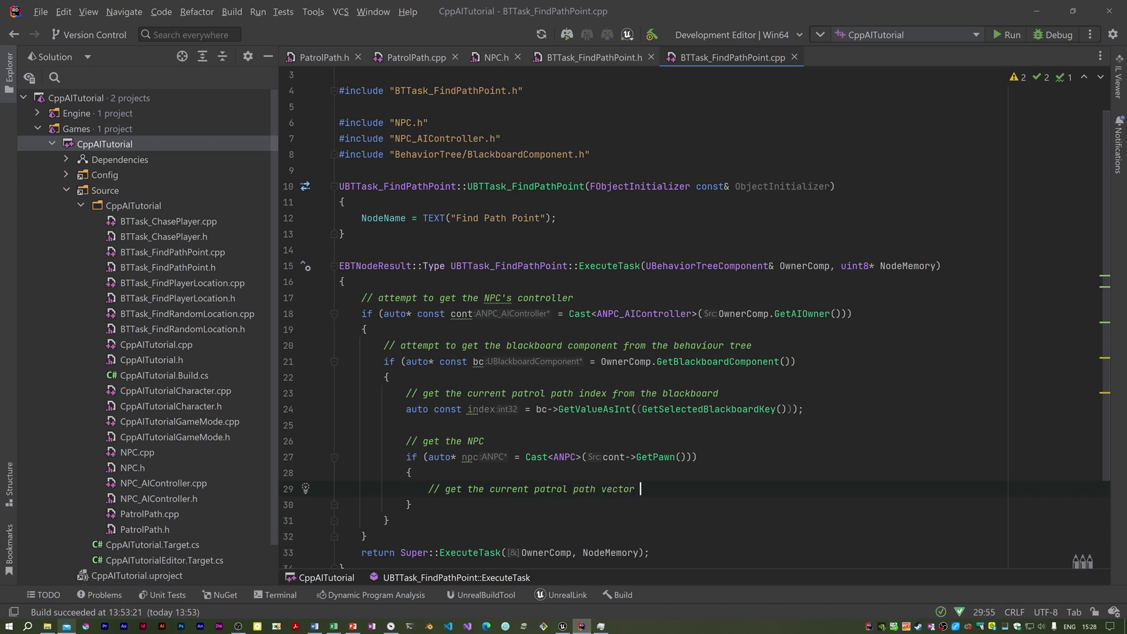
pyautogui.write('from the NPC')
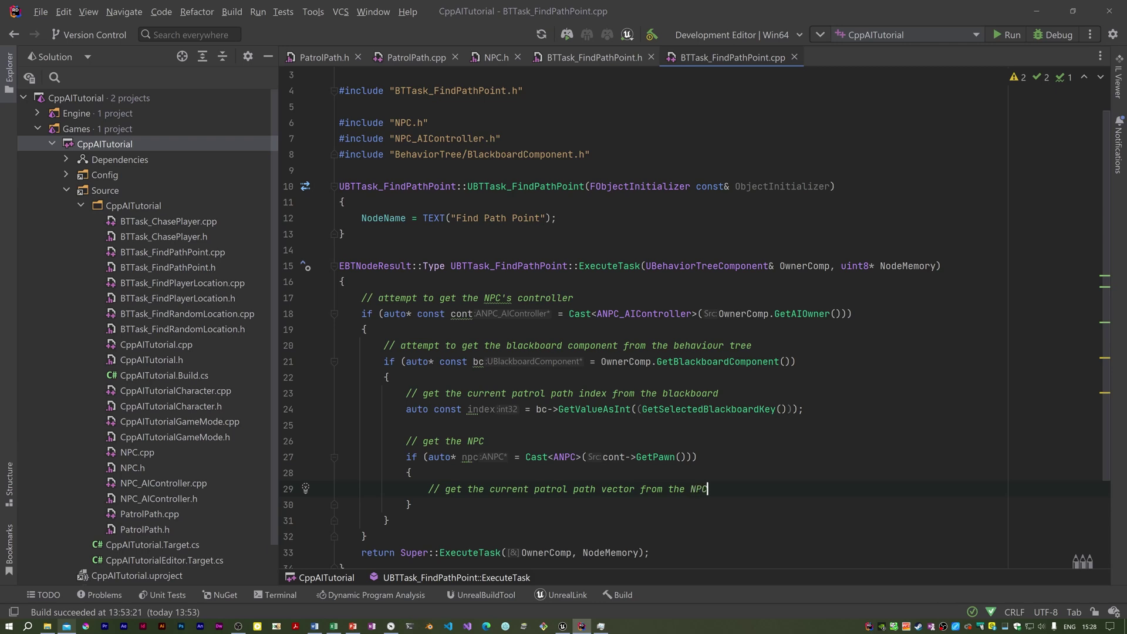
pyautogui.write(' - this ')
pyautogui.write('is loca')
pyautogui.write('l to the ')
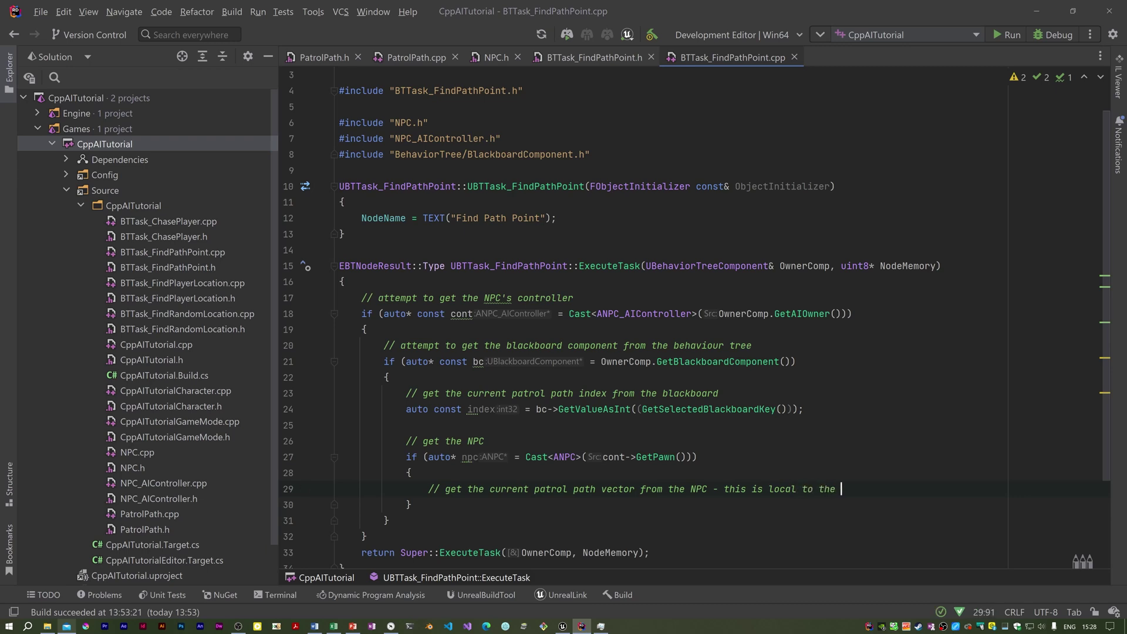
pyautogui.write('Patrol path')
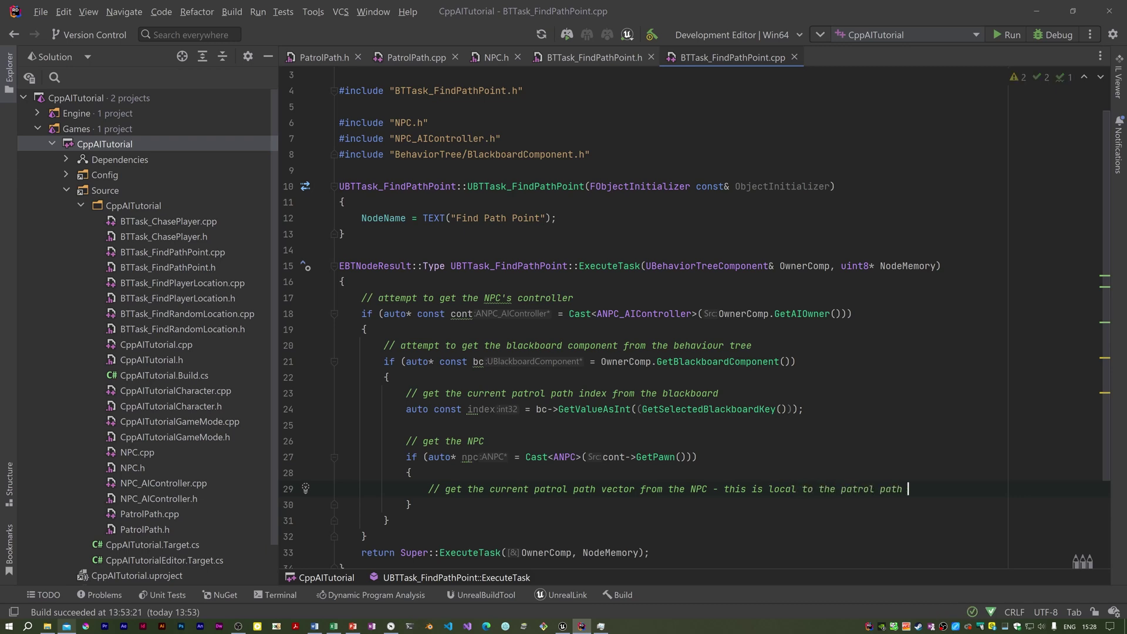
pyautogui.write(' actor')
# Step: In the Unreal Editor, set BP_PatrolPath's Patrol Points Index[0] X to 0
pyautogui.click(564, 628)
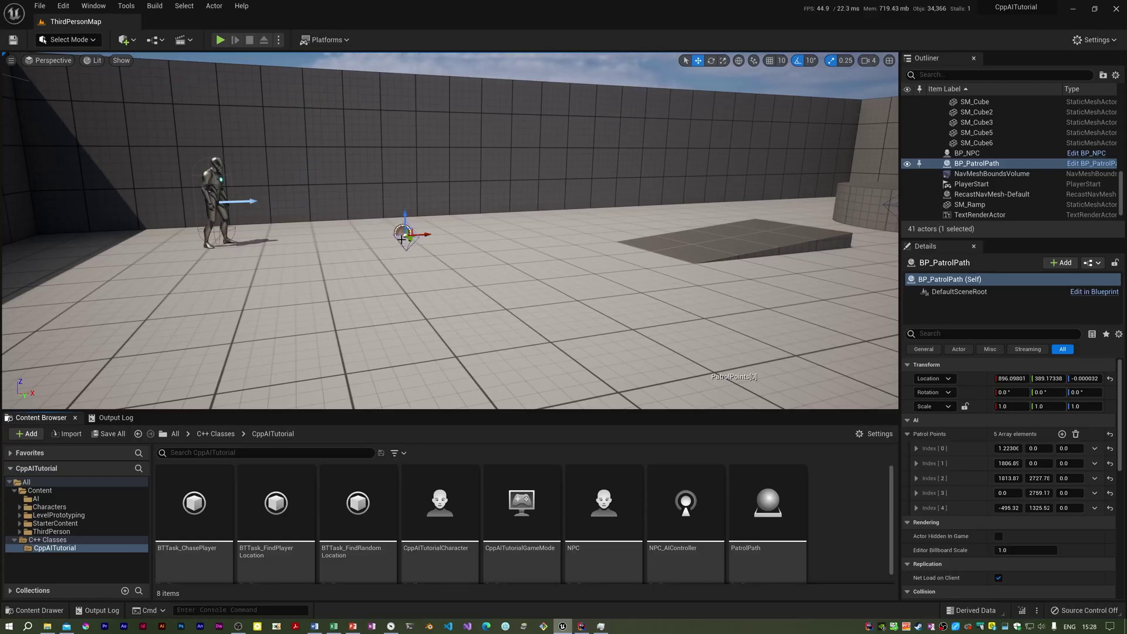
pyautogui.moveTo(398, 242); pyautogui.dragTo(399, 239)
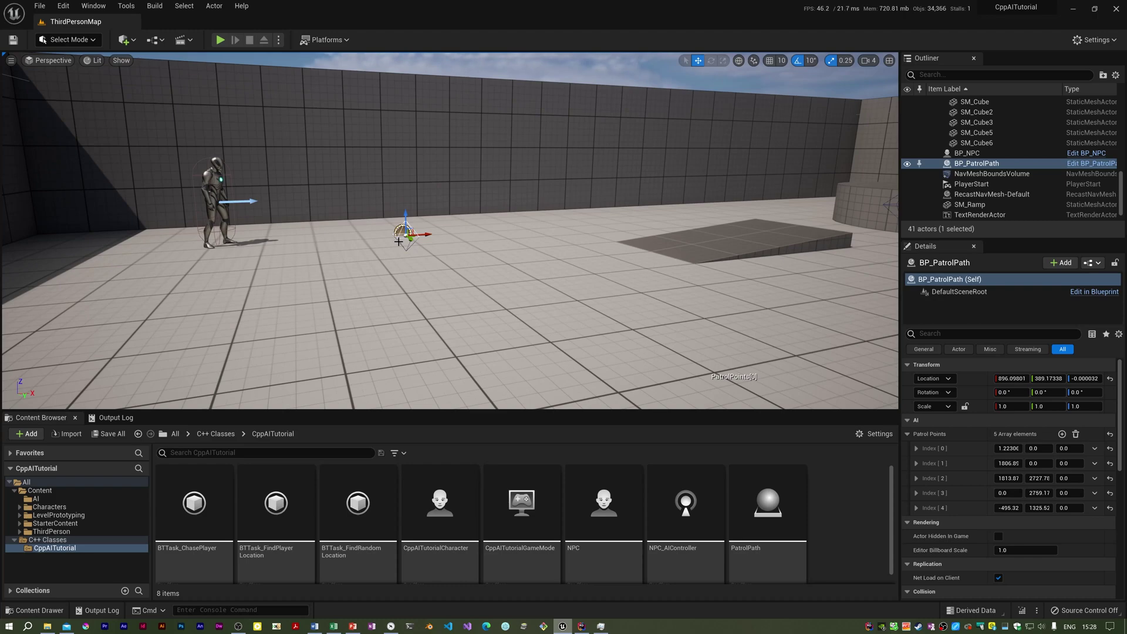
pyautogui.moveTo(398, 240); pyautogui.dragTo(336, 231, button='right')
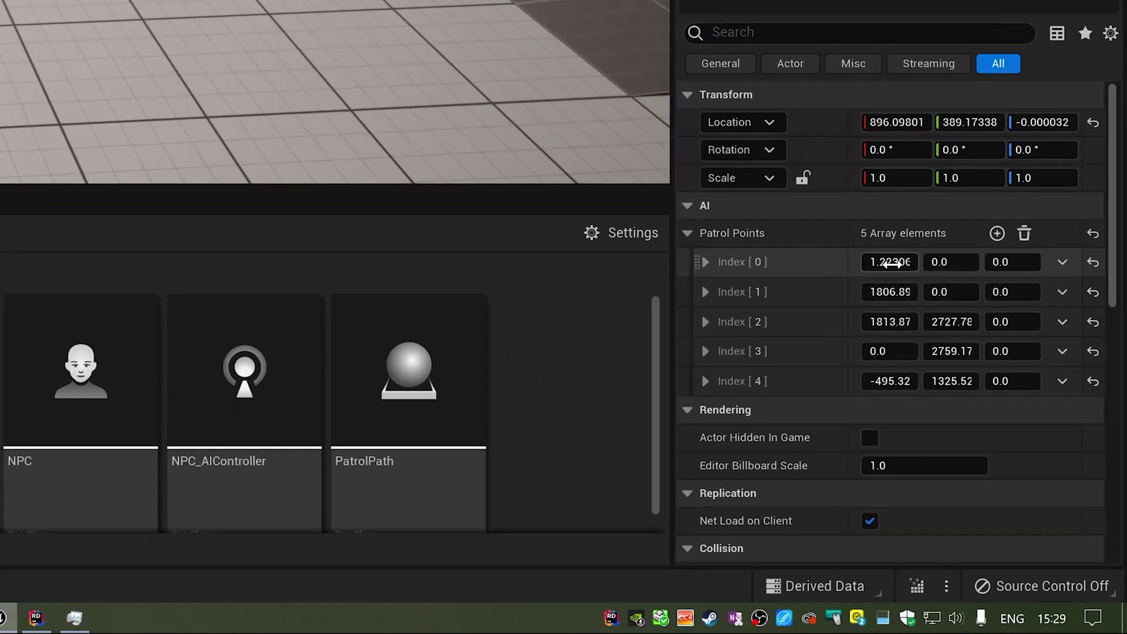
pyautogui.click(890, 263)
pyautogui.write('0')
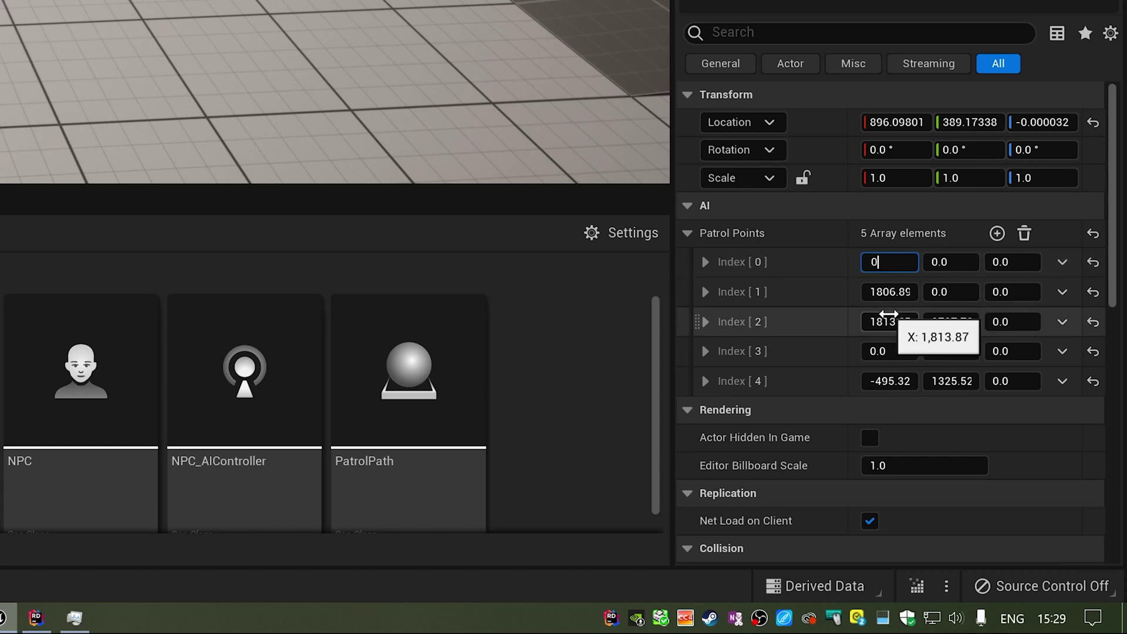
pyautogui.press('Return')
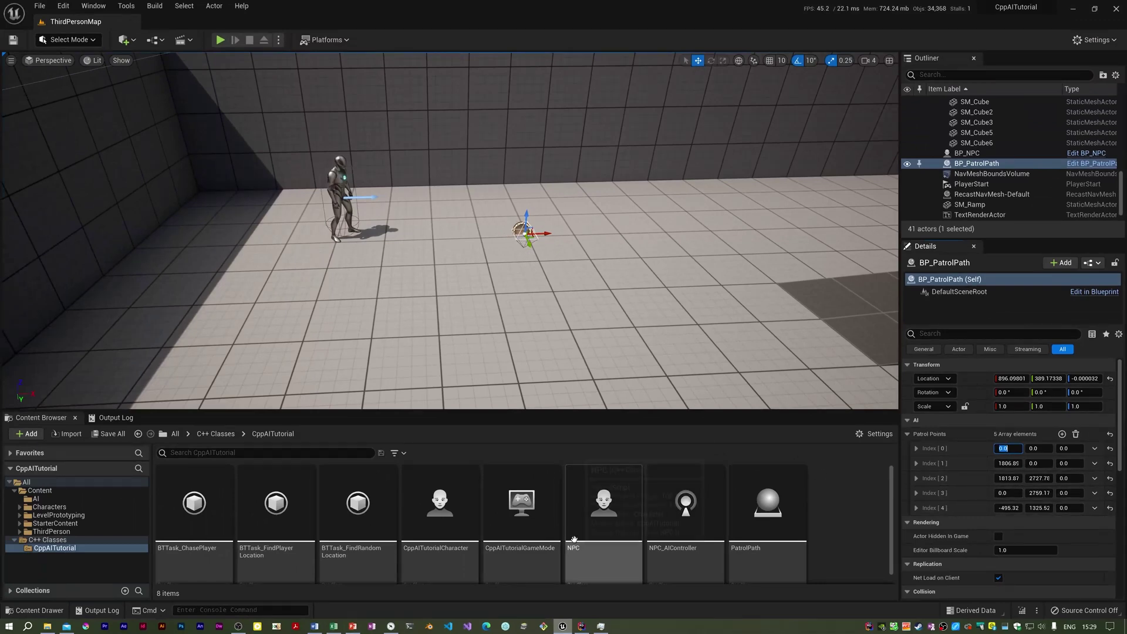
# Step: Back in Rider, delete the unresolved patrol path call in the task code
pyautogui.click(580, 626)
pyautogui.write('nst Point = ')
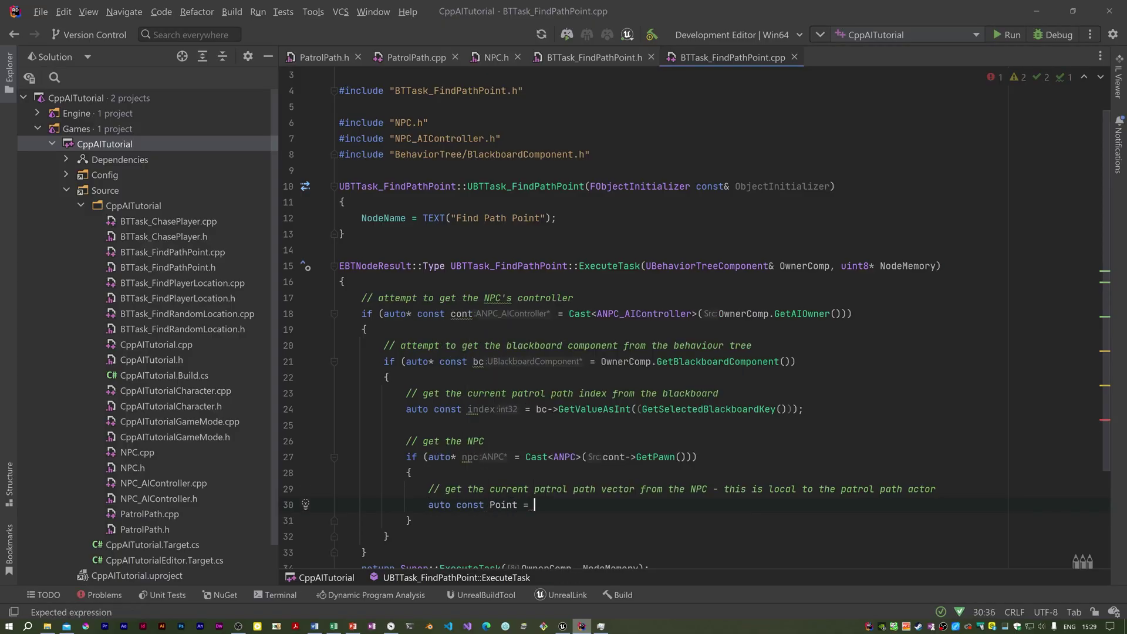
pyautogui.write('npc->GetPatro')
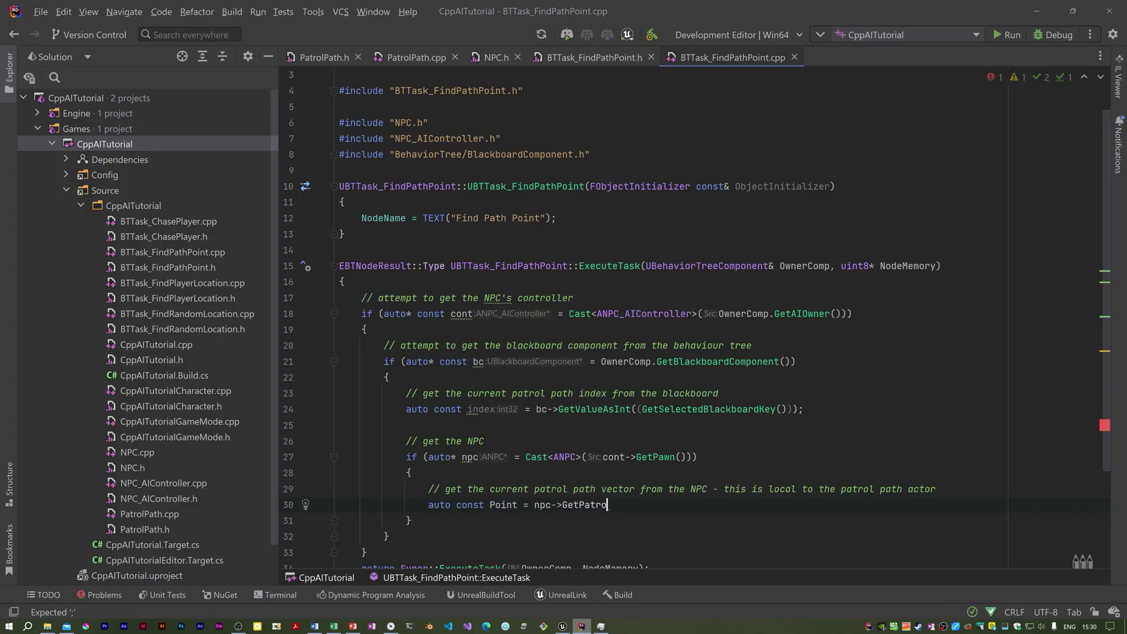
pyautogui.write('lPath()')
pyautogui.press('BackSpace')
pyautogui.press('BackSpace')
pyautogui.press('BackSpace')
pyautogui.press('BackSpace')
pyautogui.press('BackSpace')
pyautogui.press('BackSpace')
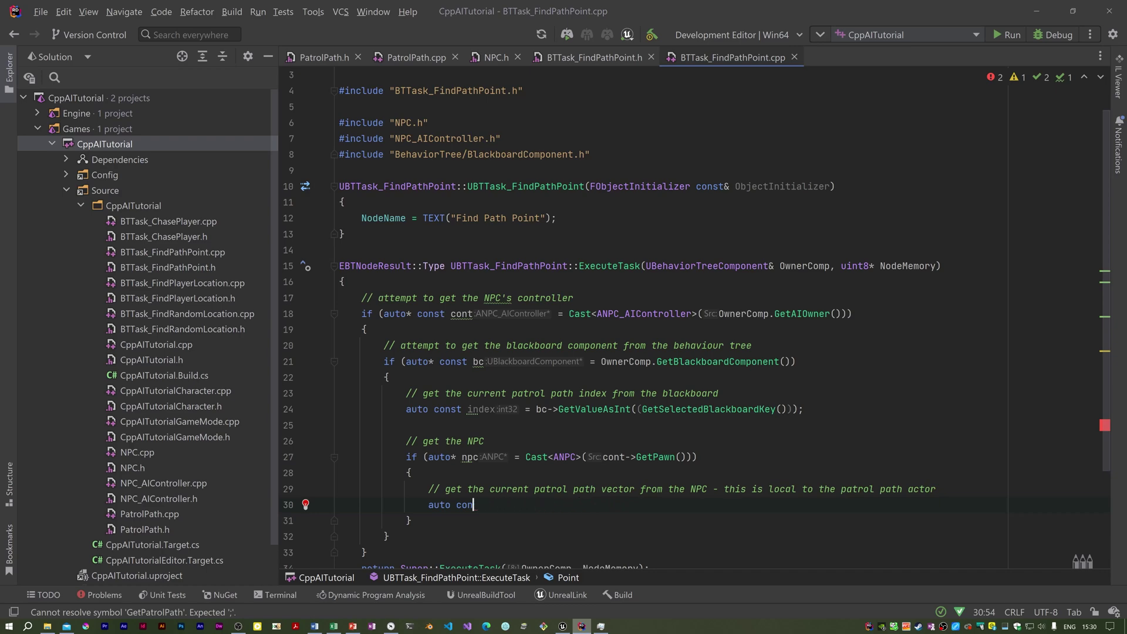
pyautogui.press('BackSpace')
pyautogui.press('BackSpace')
pyautogui.press('BackSpace')
# Step: Generate the GetPatrolPath definition in NPC.cpp from its NPC.h declaration and open its body
pyautogui.click(496, 56)
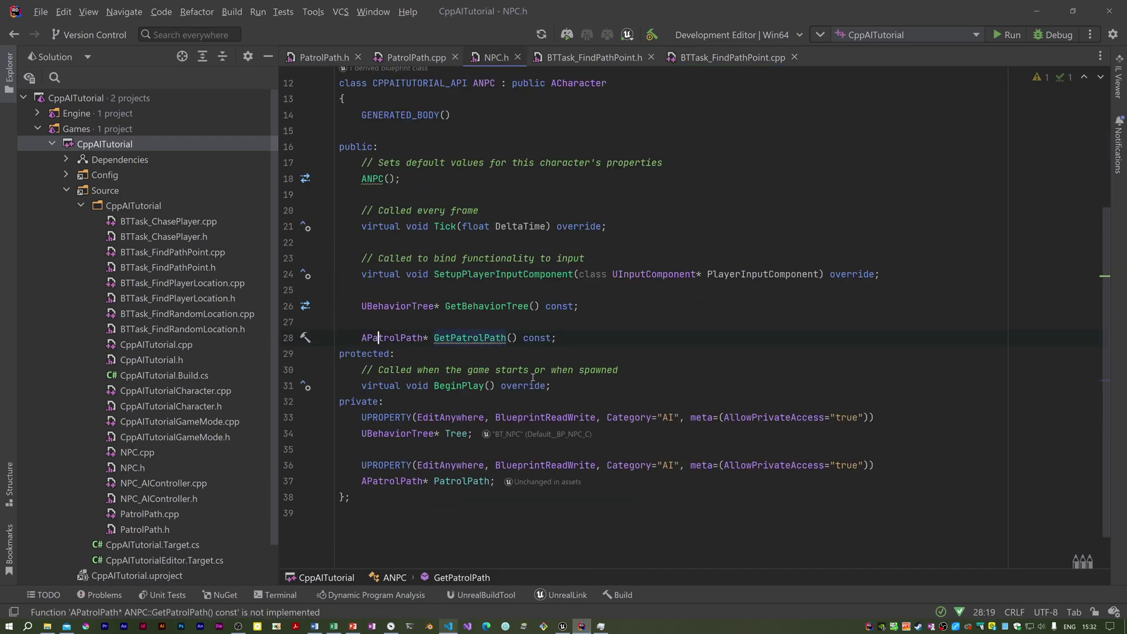
pyautogui.press('Left')
pyautogui.press('Left')
pyautogui.press('Left')
pyautogui.press('Right')
pyautogui.press('Right')
pyautogui.press('Right')
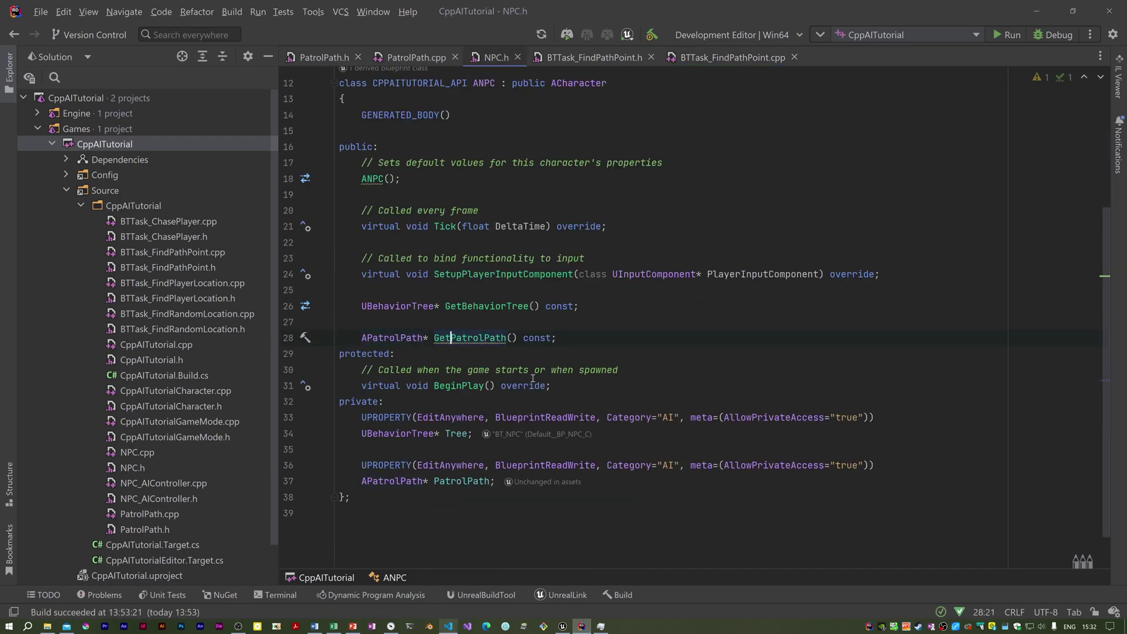
pyautogui.hotkey('alt', 'Return')
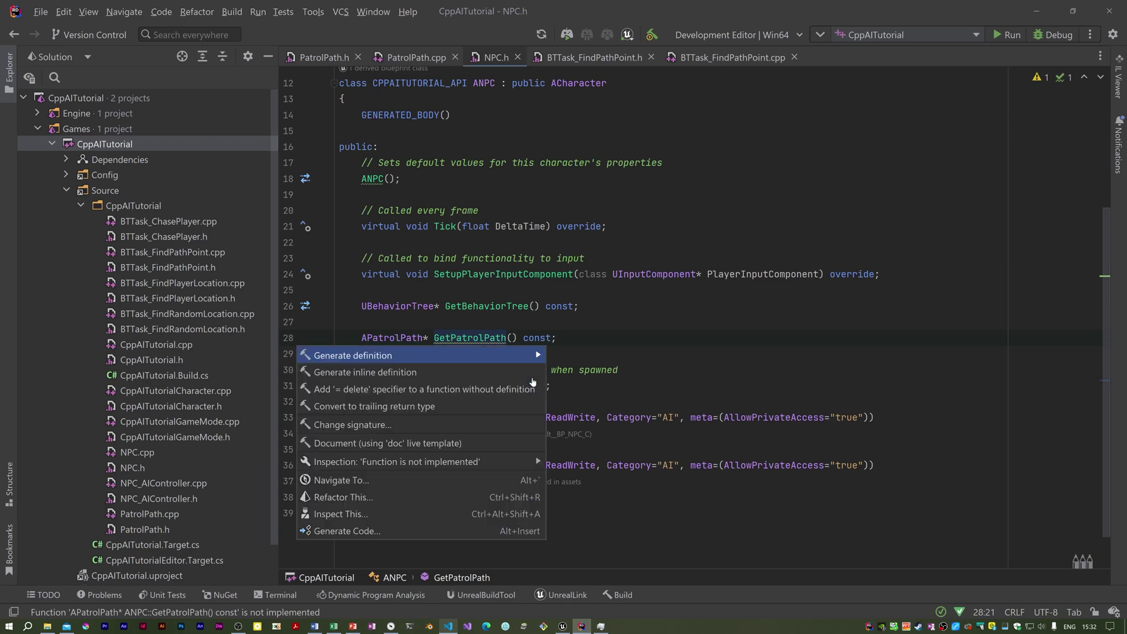
pyautogui.press('Return')
pyautogui.press('Return')
pyautogui.write('re')
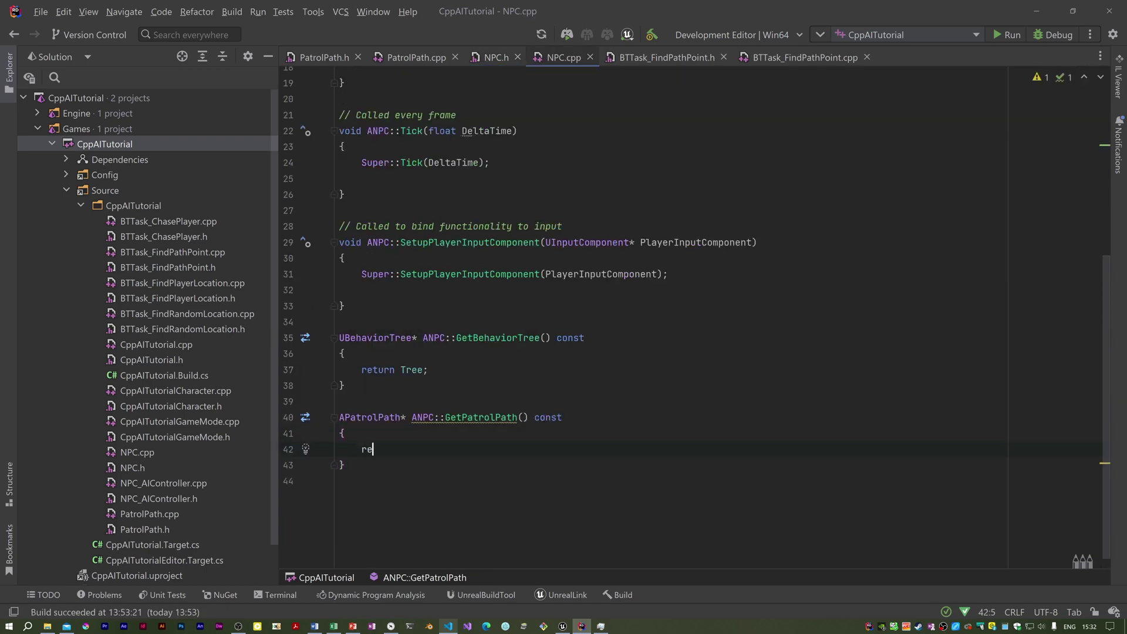
pyautogui.write('turn PatrolPath')
pyautogui.press('Return')
pyautogui.write(';')
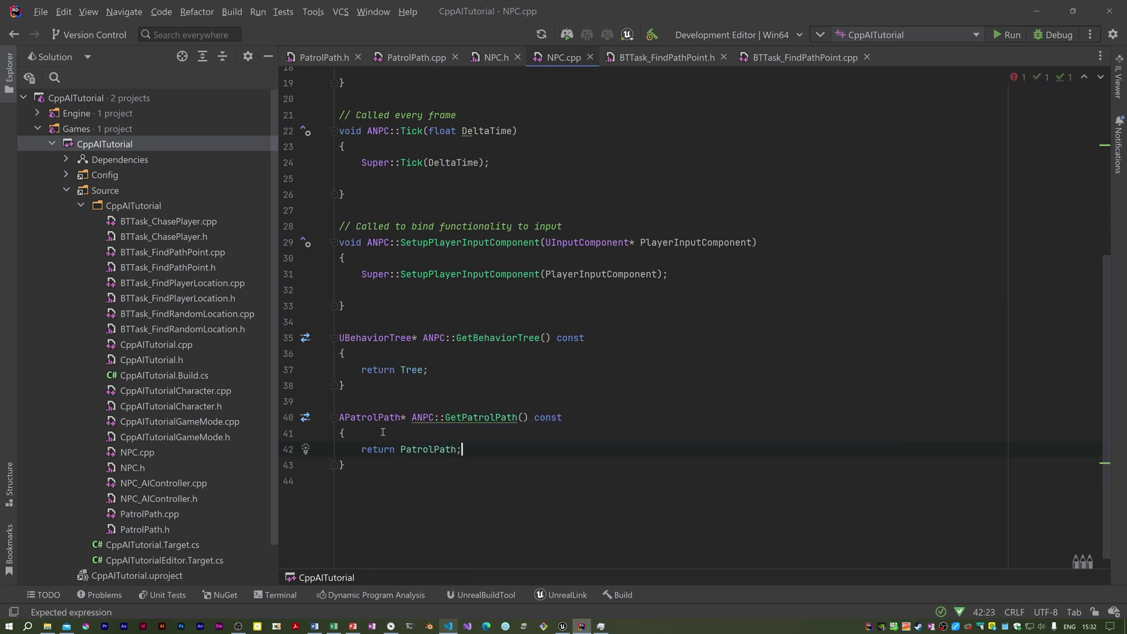
# Step: Switch from NPC.cpp back to the NPC.h header
pyautogui.hotkey('alt', 'o')
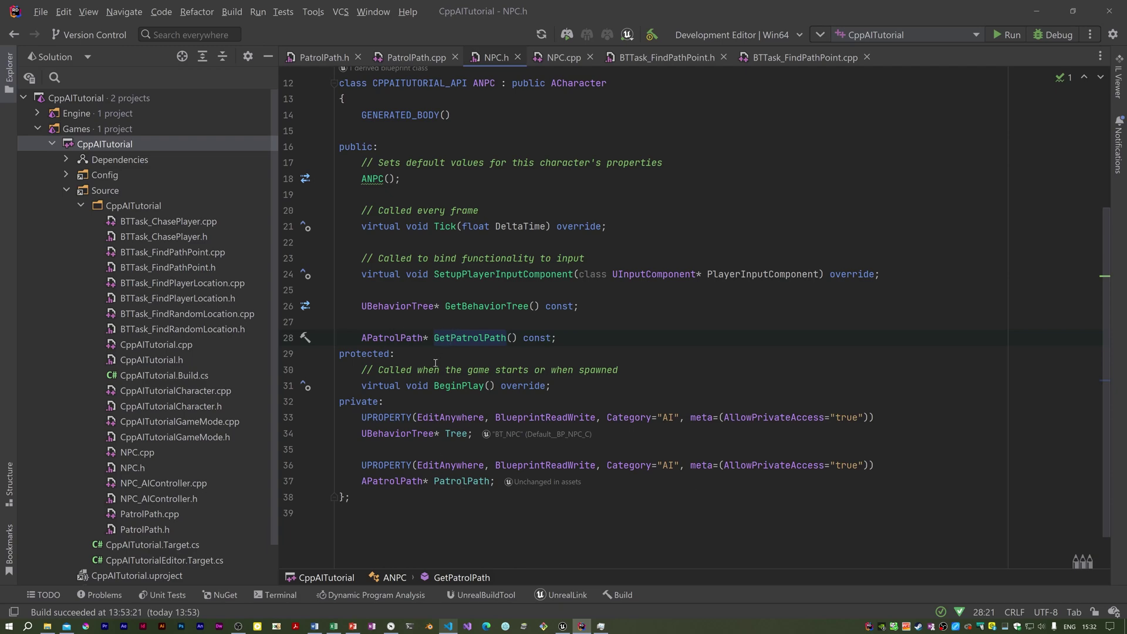
# Step: In the task source, add a Point line using npc->GetPatrolPath() and a line for the next comment
pyautogui.hotkey('ctrl', 'Tab')
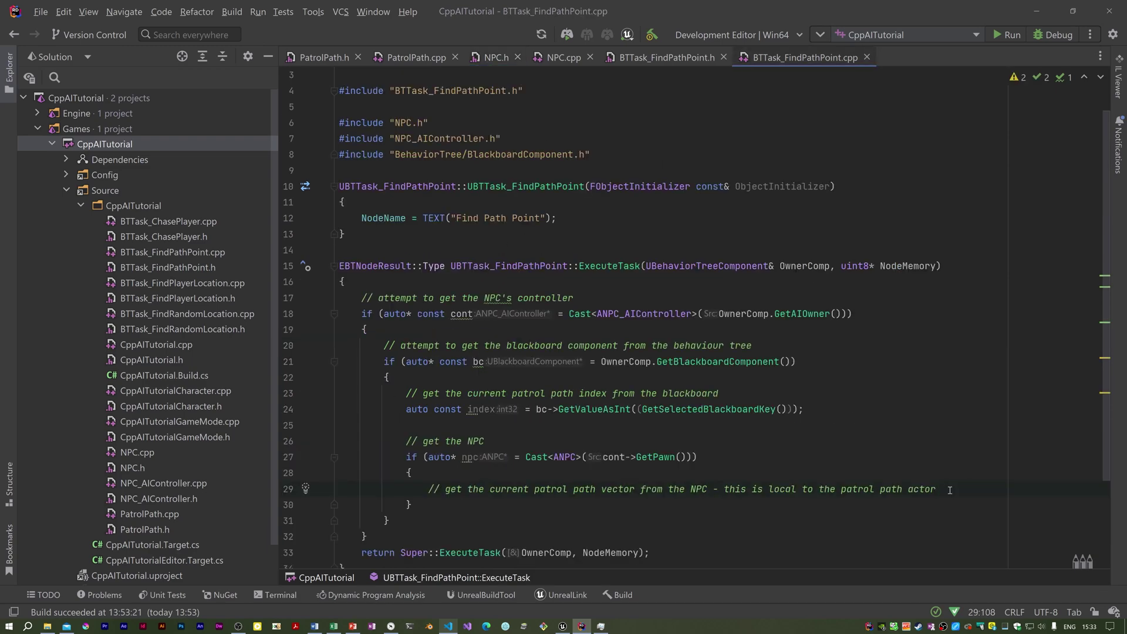
pyautogui.press('Return')
pyautogui.write('aut')
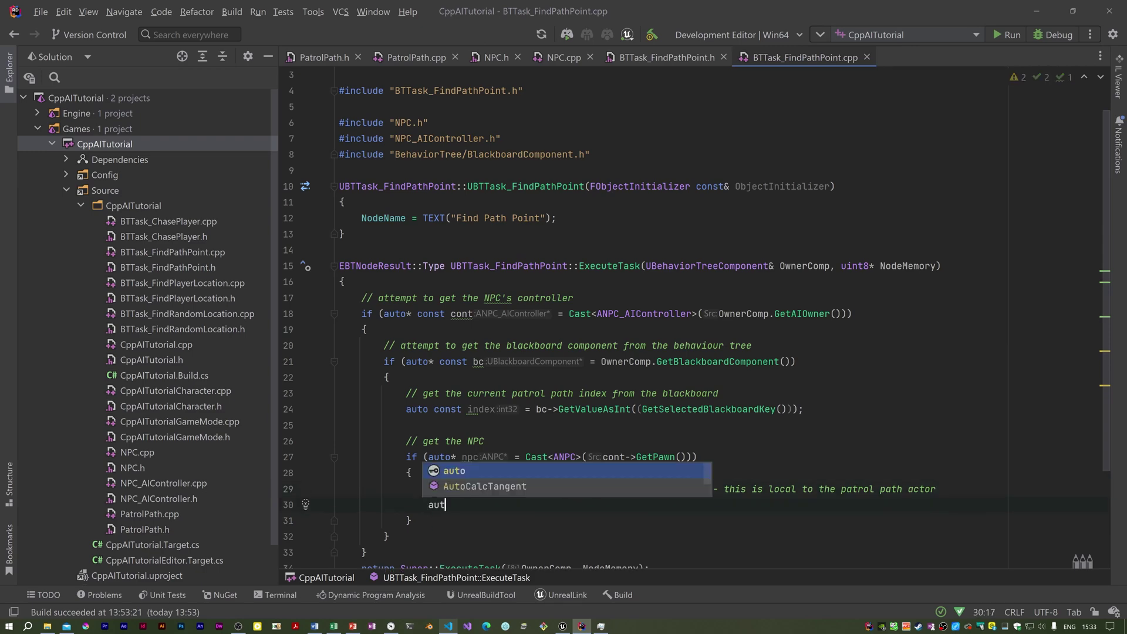
pyautogui.write('o const Point = npc->getPath')
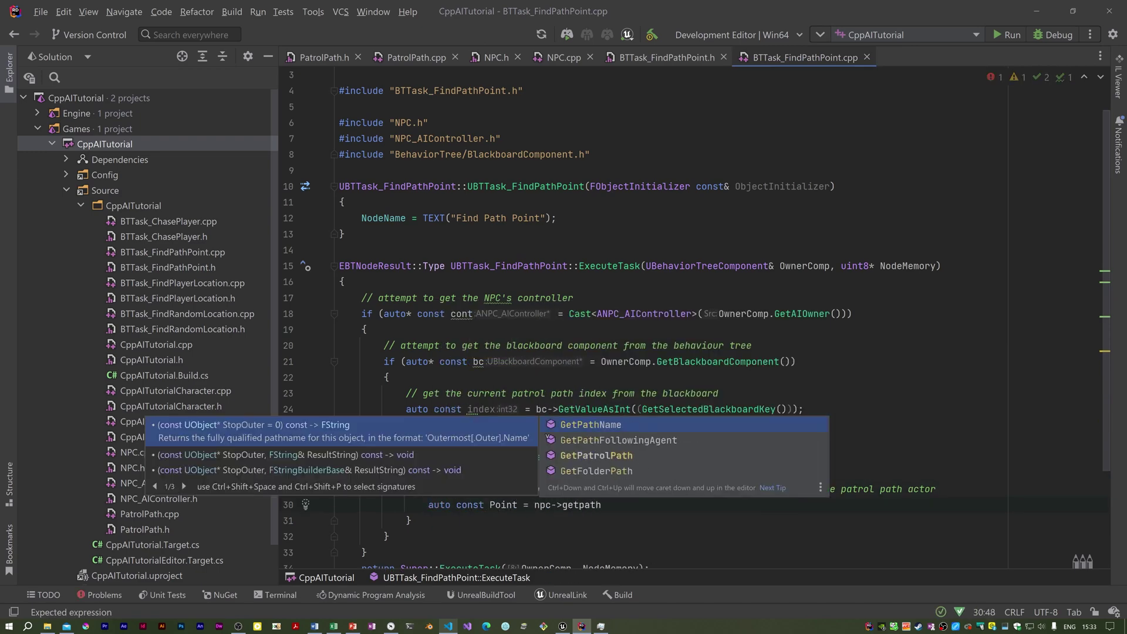
pyautogui.press('Return')
pyautogui.write(';')
pyautogui.press('Return')
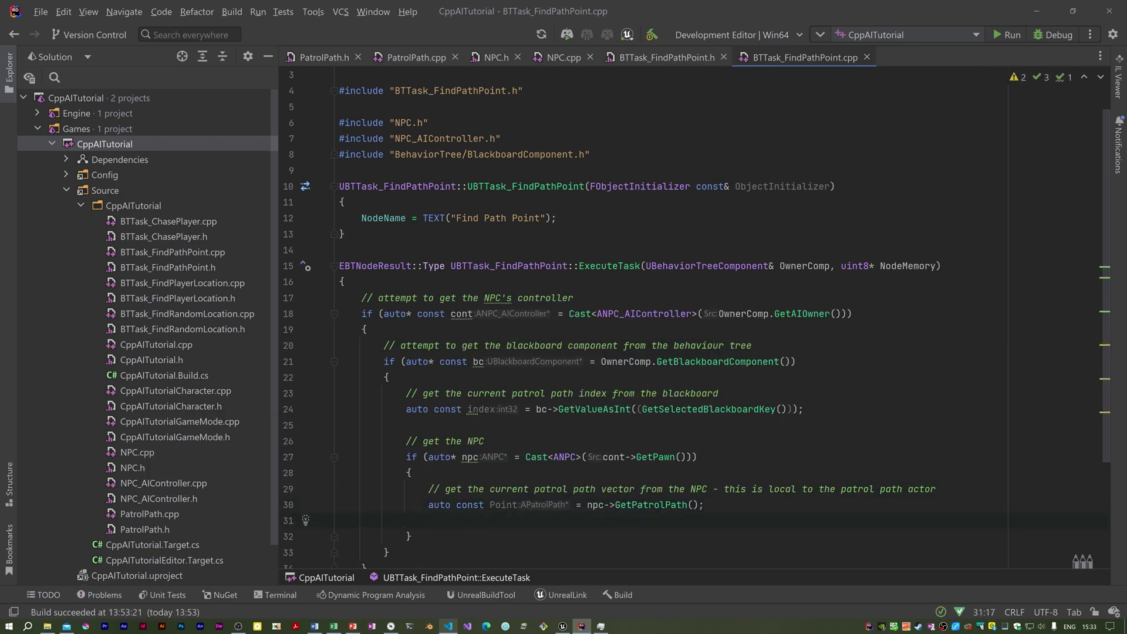
pyautogui.press('Return')
pyautogui.write('// convert the local vect')
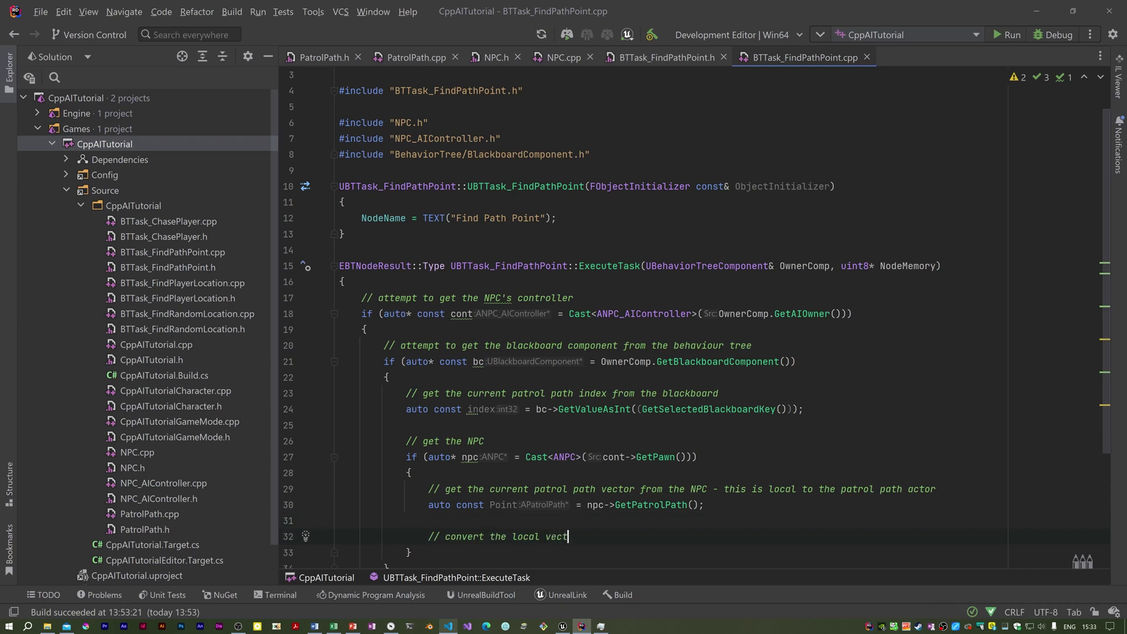
pyautogui.write('or to a gl')
pyautogui.write('obal point')
# Step: Keep the variable named Point and append ->GetPatrolPoint(Index) to the call
pyautogui.click(516, 504)
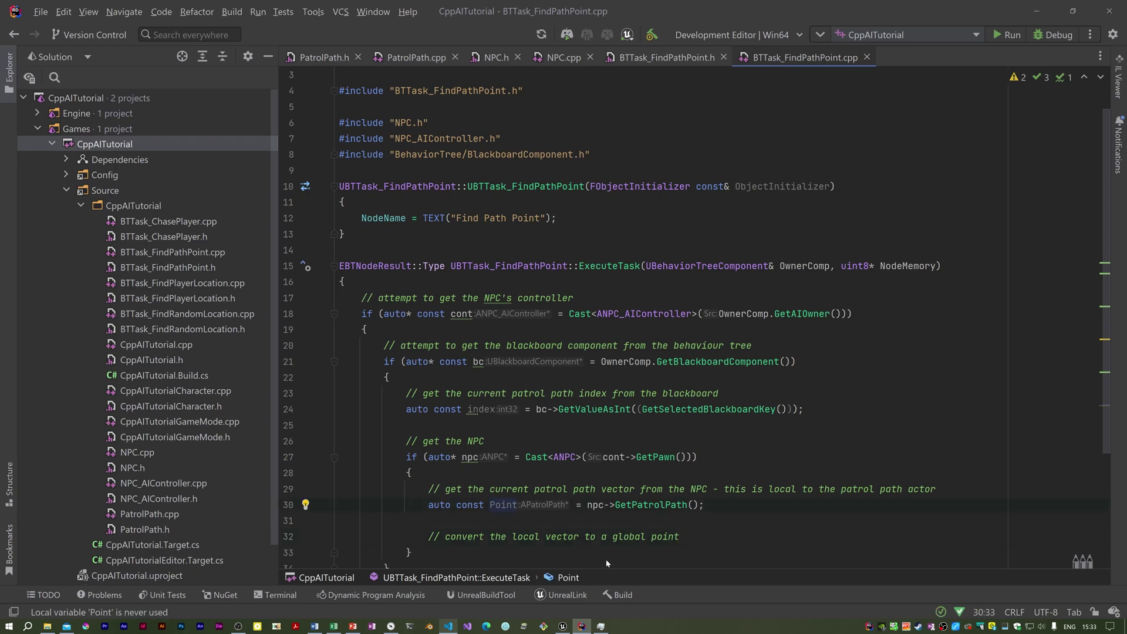
pyautogui.press('BackSpace')
pyautogui.press('BackSpace')
pyautogui.press('BackSpace')
pyautogui.press('BackSpace')
pyautogui.write('ath')
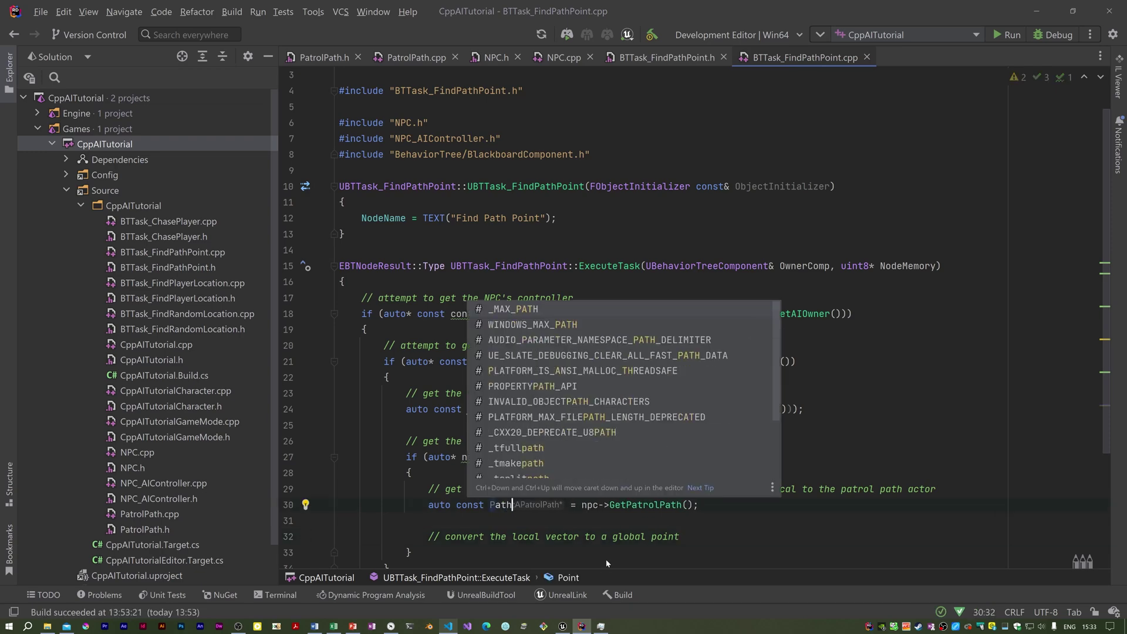
pyautogui.click(718, 535)
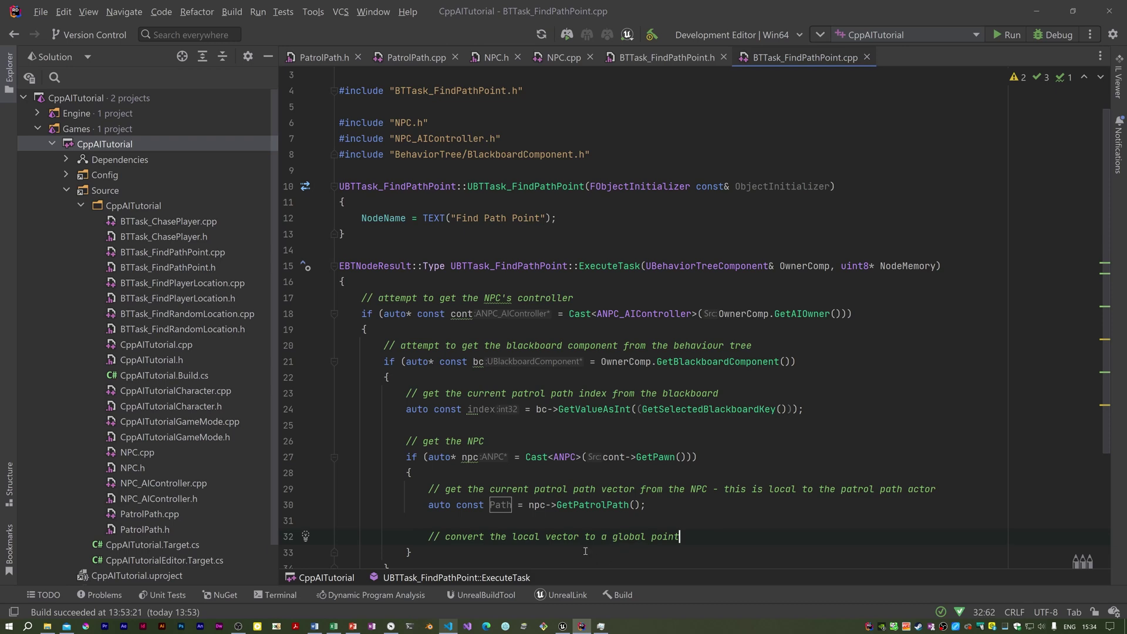
pyautogui.hotkey('ctrl', 'z')
pyautogui.hotkey('ctrl', 'z')
pyautogui.write('-')
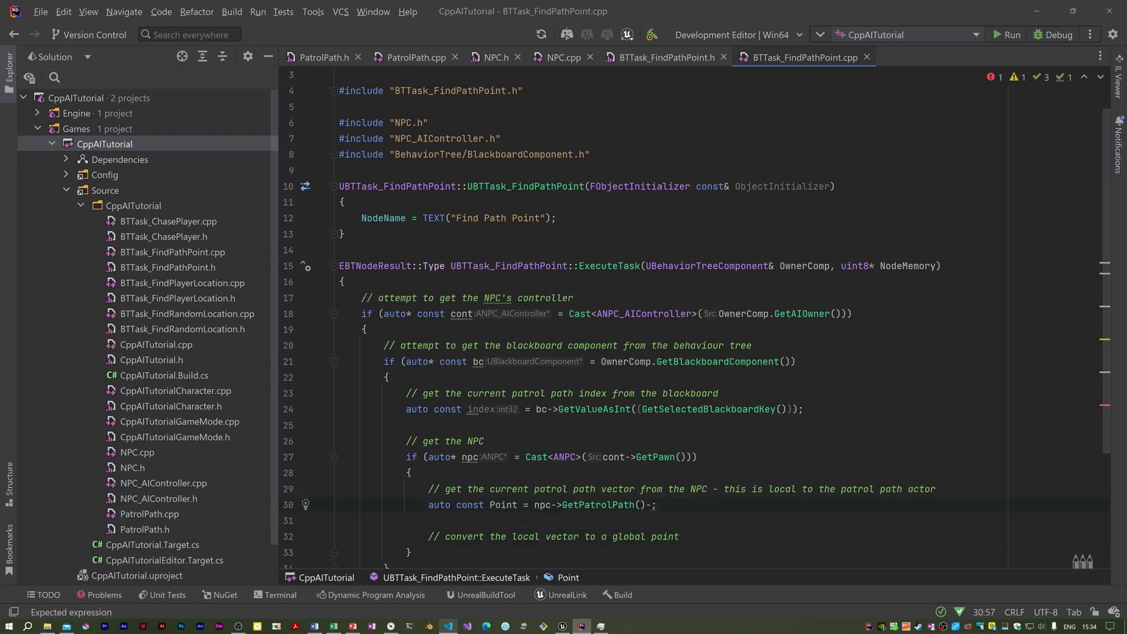
pyautogui.write('>Get')
pyautogui.press('Return')
pyautogui.write('ind')
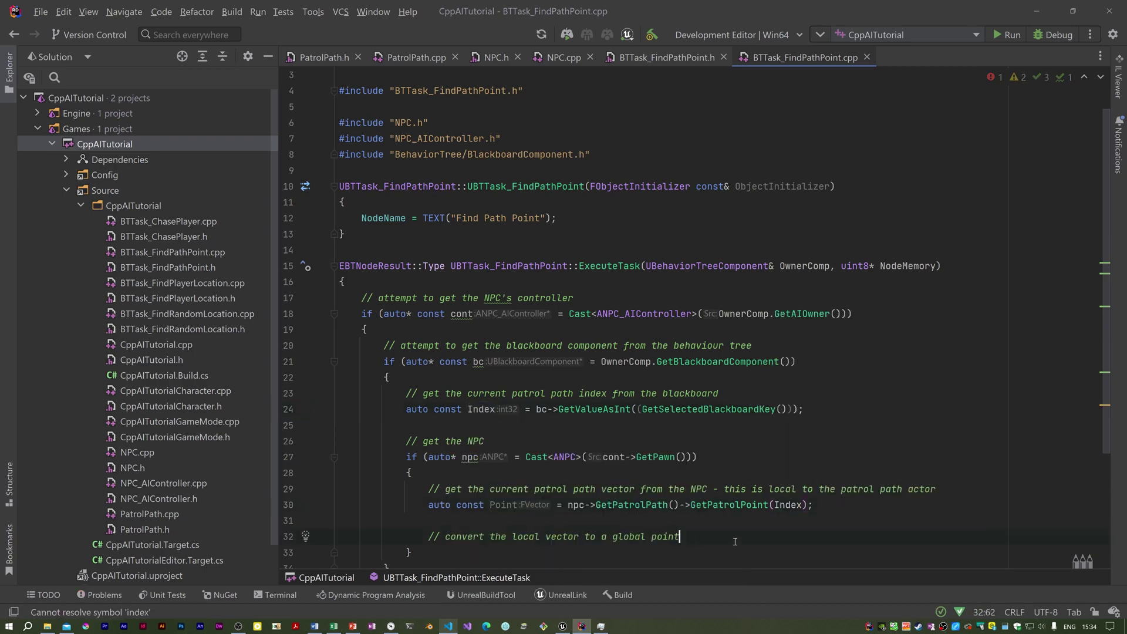
# Step: Write auto const GlobalPoint = npc->GetPatrolPath()->GetActorTransform().TransformPosition(Point)
pyautogui.press('Return')
pyautogui.write('auto const Global')
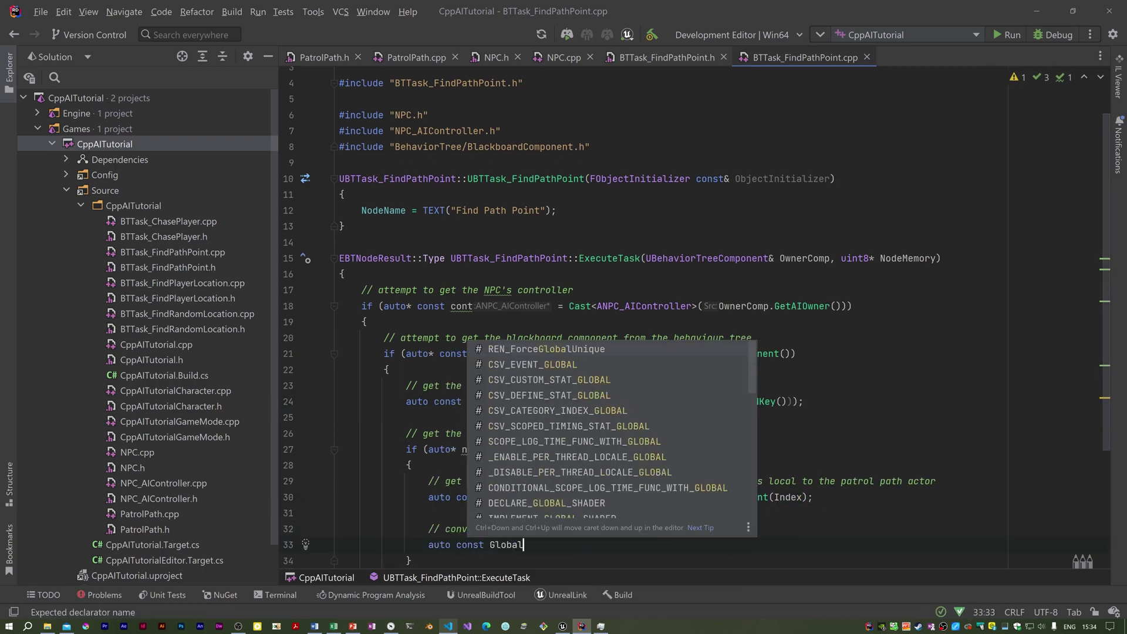
pyautogui.write('Point = npc')
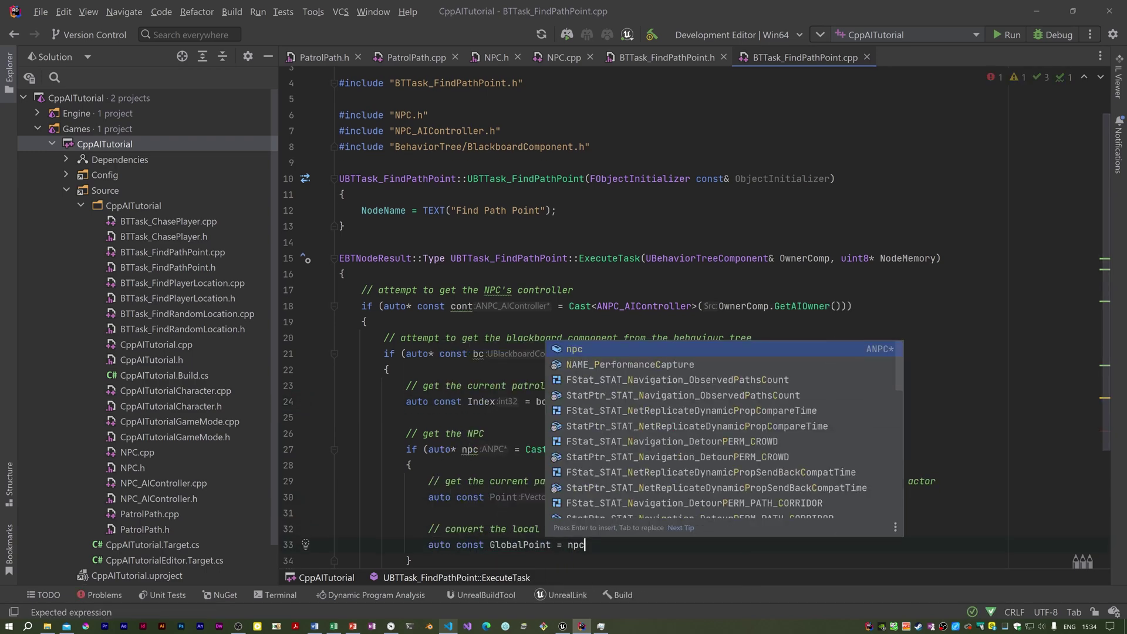
pyautogui.write('->GetP')
pyautogui.press('Return')
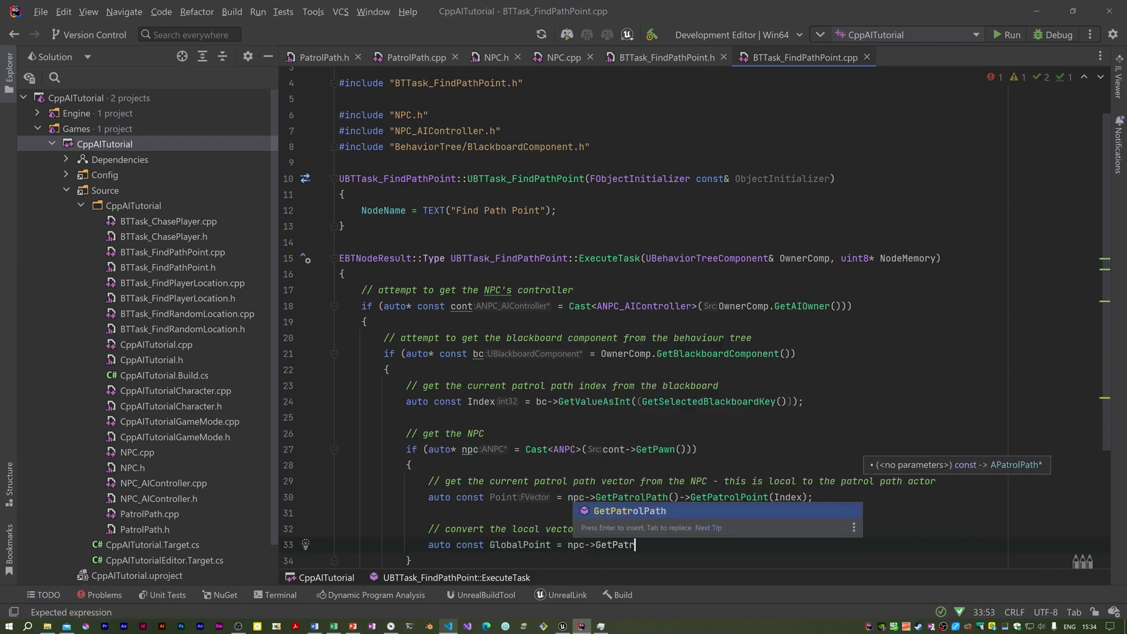
pyautogui.write('olPath()->GetActor')
pyautogui.press('Return')
pyautogui.write('.Tran')
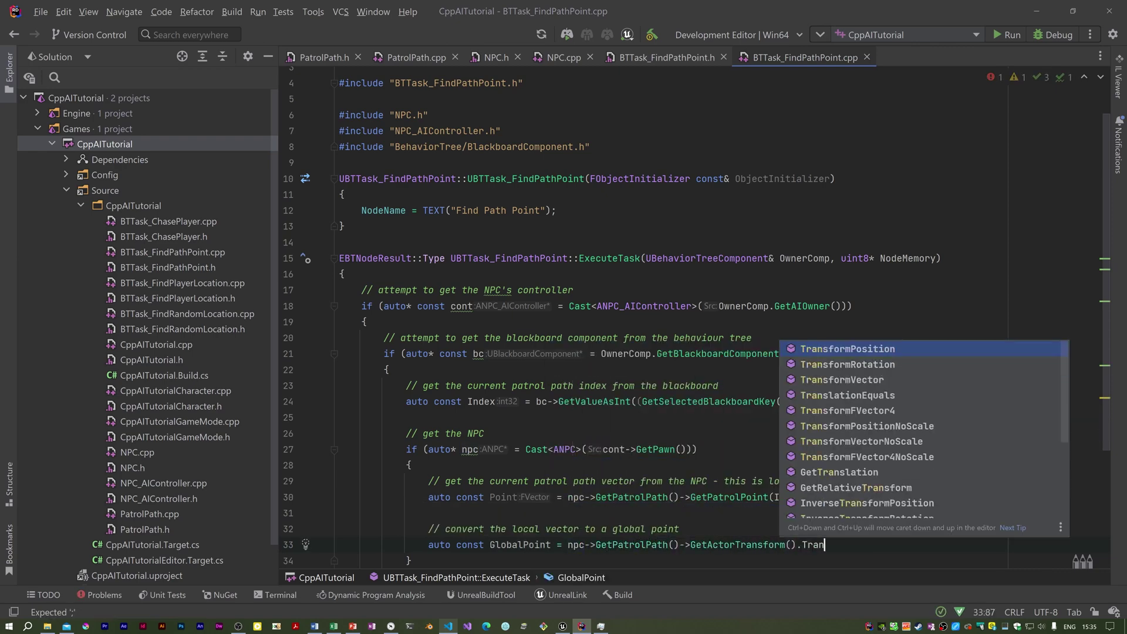
pyautogui.write('sformP')
pyautogui.press('Return')
pyautogui.write('Point);')
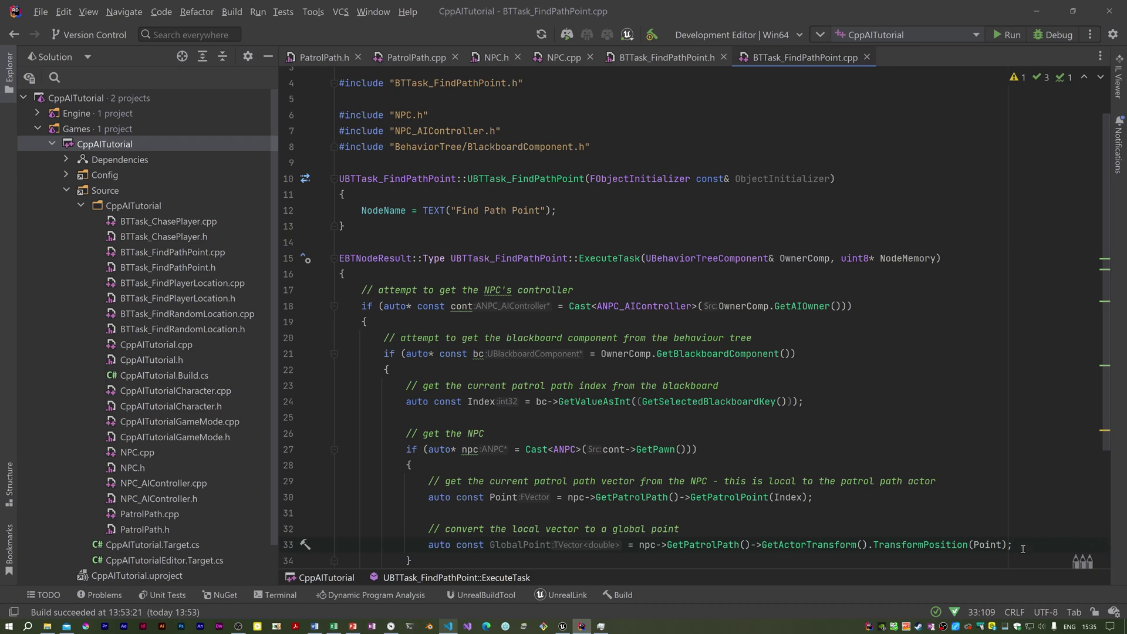
# Step: Add bc->SetValueAsVector(PatrolPathVectorKey.SelectedKeyName, GlobalPoint), verifying the key name in the header
pyautogui.press('Return')
pyautogui.write('bc-')
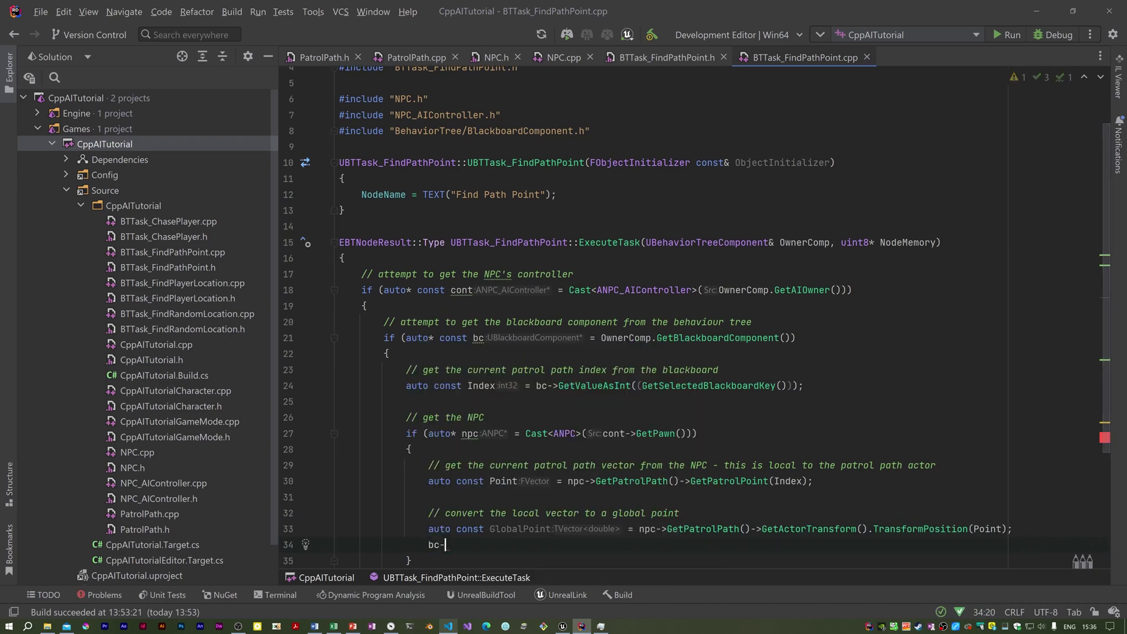
pyautogui.write('>SetVal')
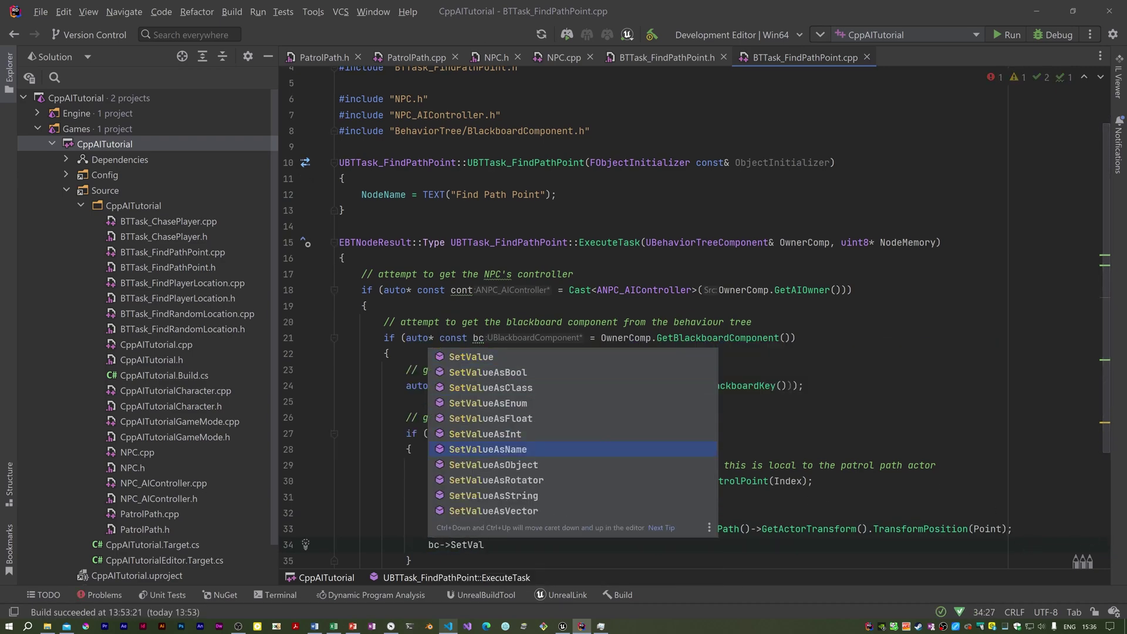
pyautogui.press('Return')
pyautogui.write('Patrol)')
pyautogui.press('Return')
pyautogui.write('.Selecte)')
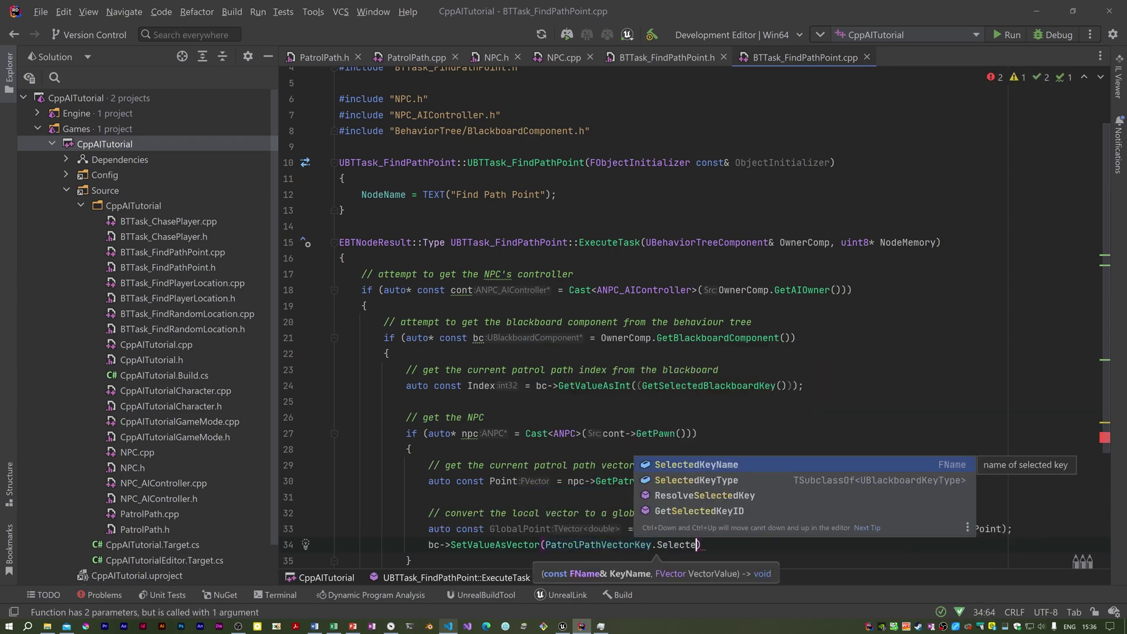
pyautogui.press('Return')
pyautogui.write('.G')
pyautogui.press('BackSpace')
pyautogui.press('BackSpace')
pyautogui.write(', ')
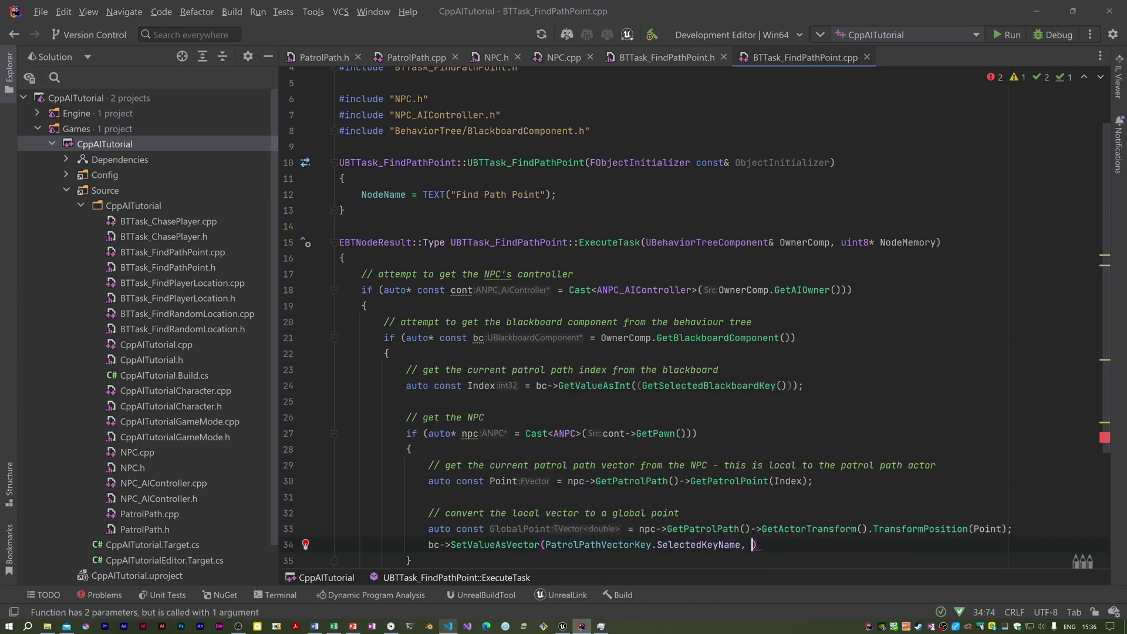
pyautogui.write('glob')
pyautogui.press('Return')
pyautogui.write(';')
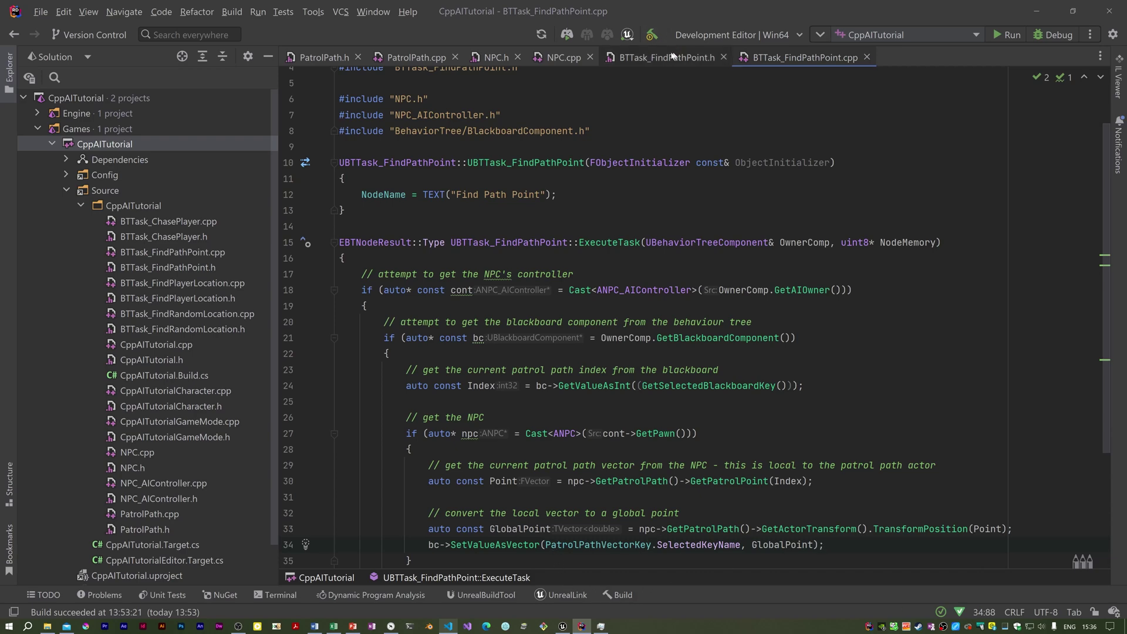
pyautogui.click(652, 57)
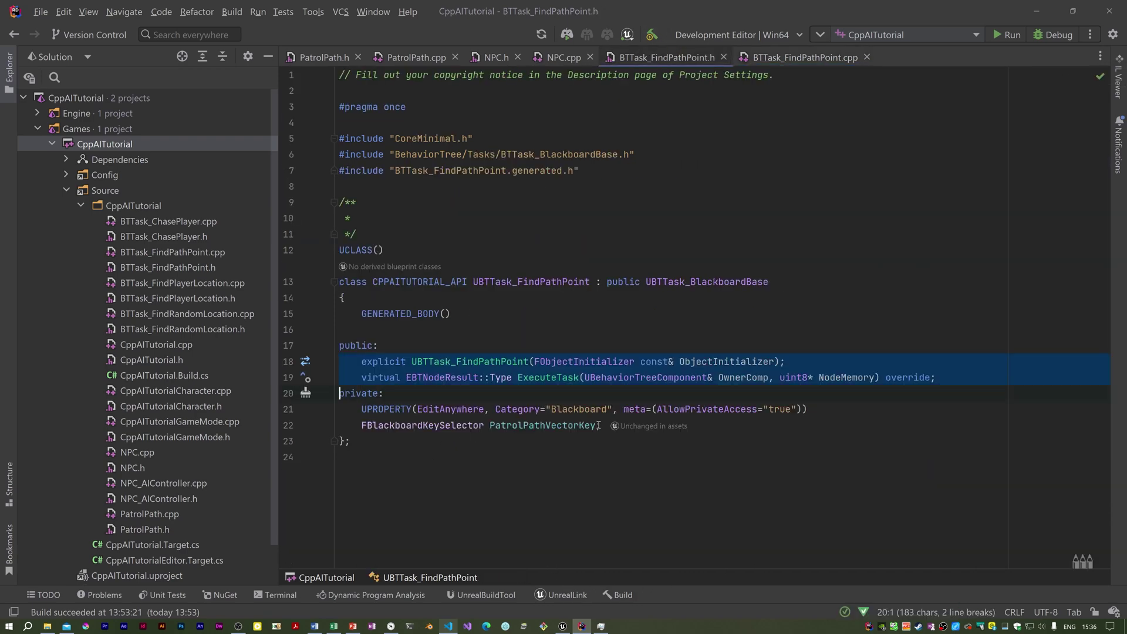
pyautogui.click(767, 58)
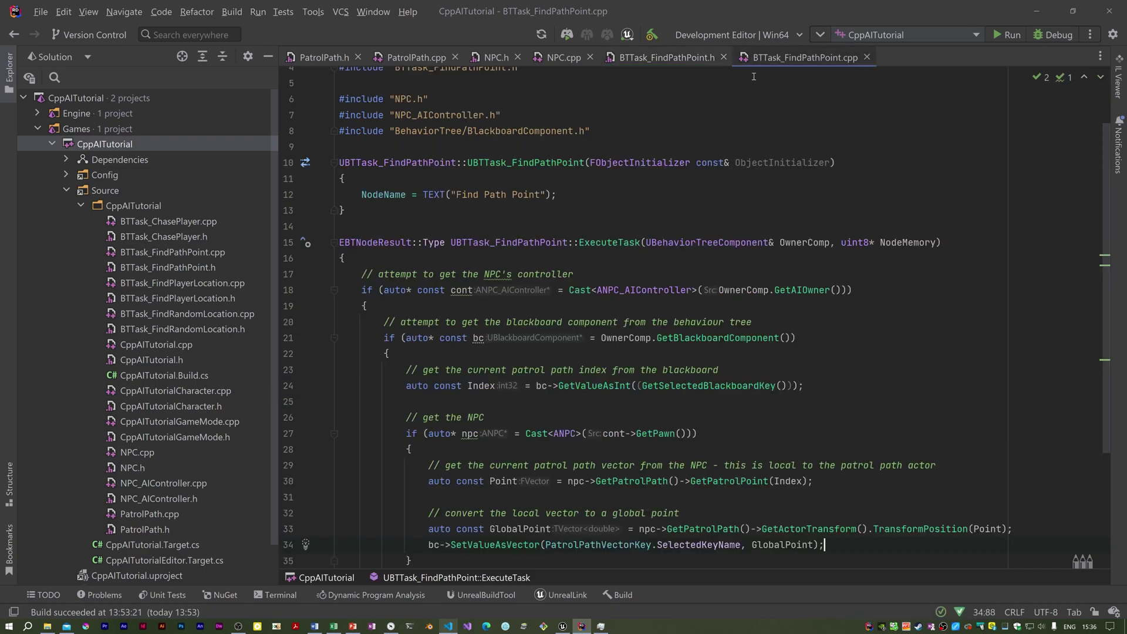
# Step: Add a '// finish with success' comment and FinishLatentTask(OwnerComp, EBTNodeResult::Succeeded)
pyautogui.press('Return')
pyautogui.press('Return')
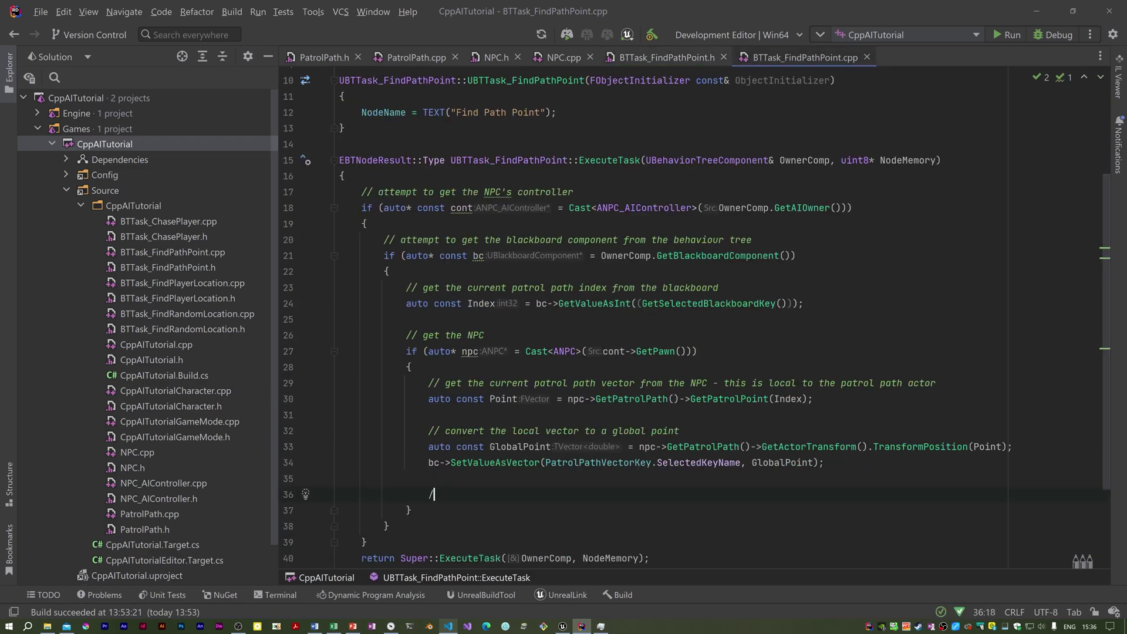
pyautogui.write('// finish with success')
pyautogui.press('Return')
pyautogui.write('FInish')
pyautogui.press('Down')
pyautogui.press('Down')
pyautogui.press('Return')
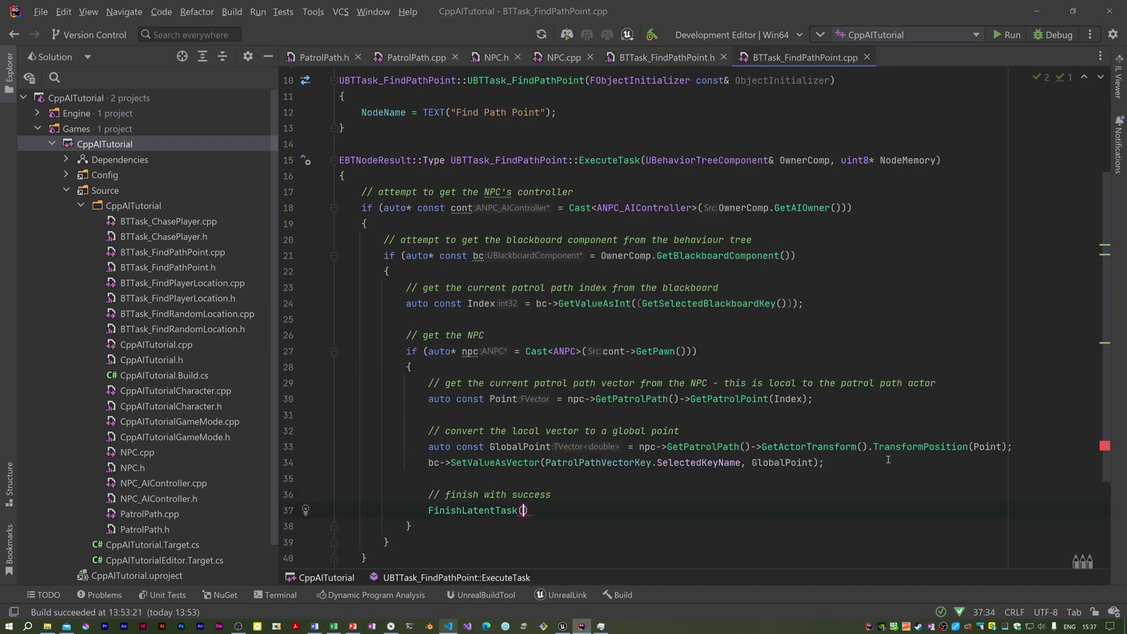
pyautogui.write('Owner')
pyautogui.press('Return')
pyautogui.write(', EBT')
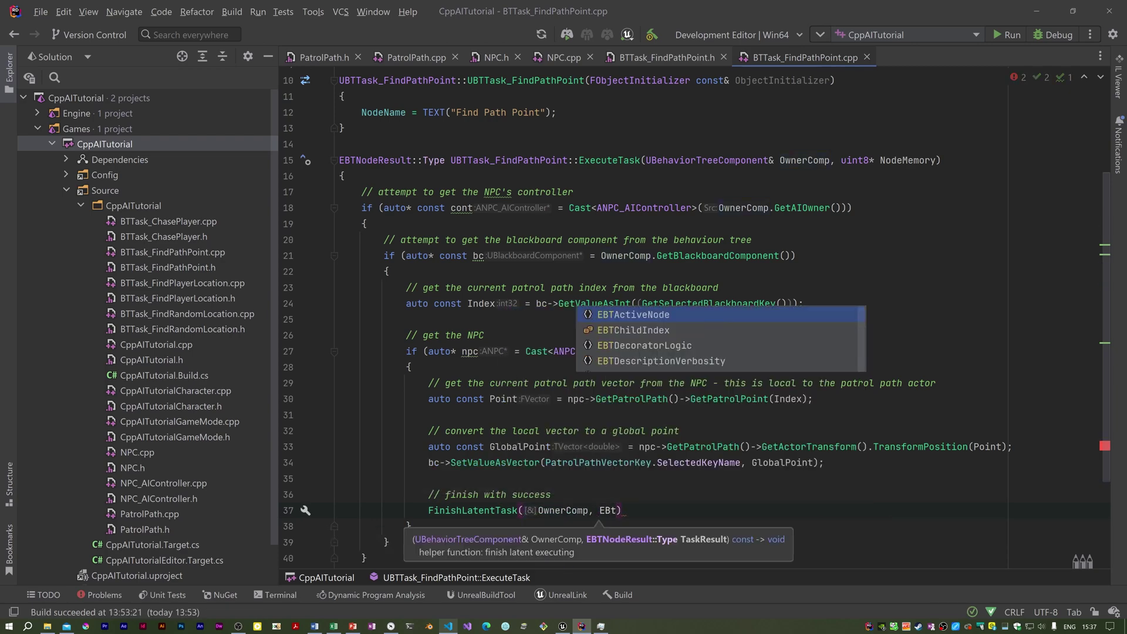
pyautogui.press('Return')
pyautogui.write('::')
pyautogui.press('Down')
pyautogui.press('Down')
pyautogui.press('Return')
pyautogui.write(';')
# Step: Add 'return EBTNodeResult::Succeeded;' inside the NPC branch
pyautogui.press('Return')
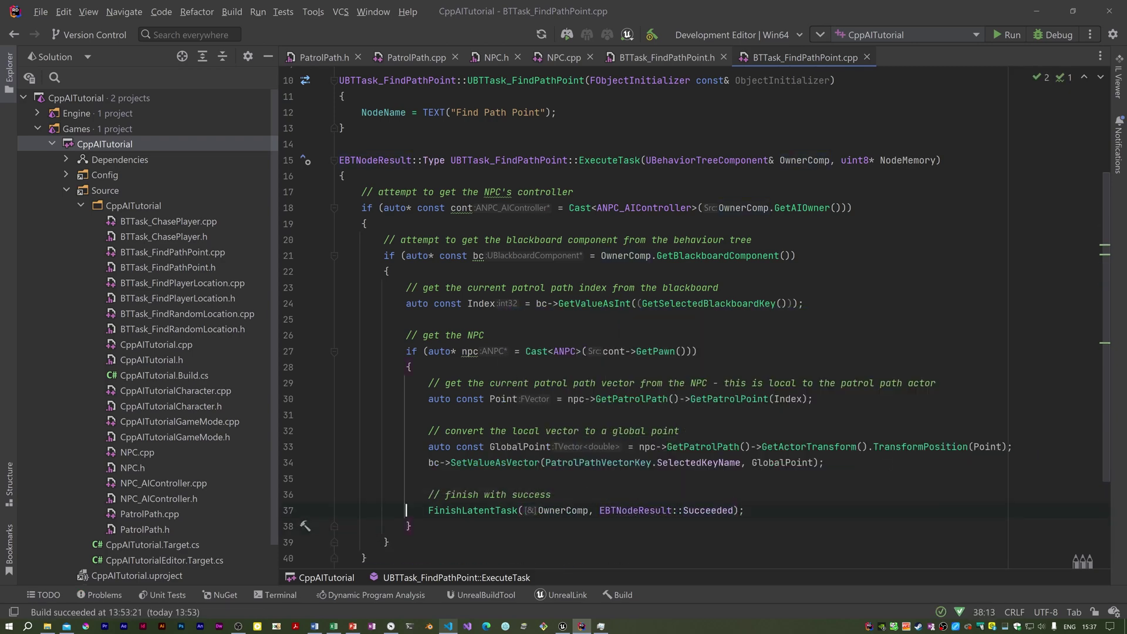
pyautogui.write('return EBT')
pyautogui.press('Return')
pyautogui.write('::')
pyautogui.press('Down')
pyautogui.press('Down')
pyautogui.press('Return')
pyautogui.write(';')
# Step: Replace the final Super::ExecuteTask return with EBTNodeResult::Failed
pyautogui.press('Down')
pyautogui.press('Down')
pyautogui.press('Down')
pyautogui.press('End')
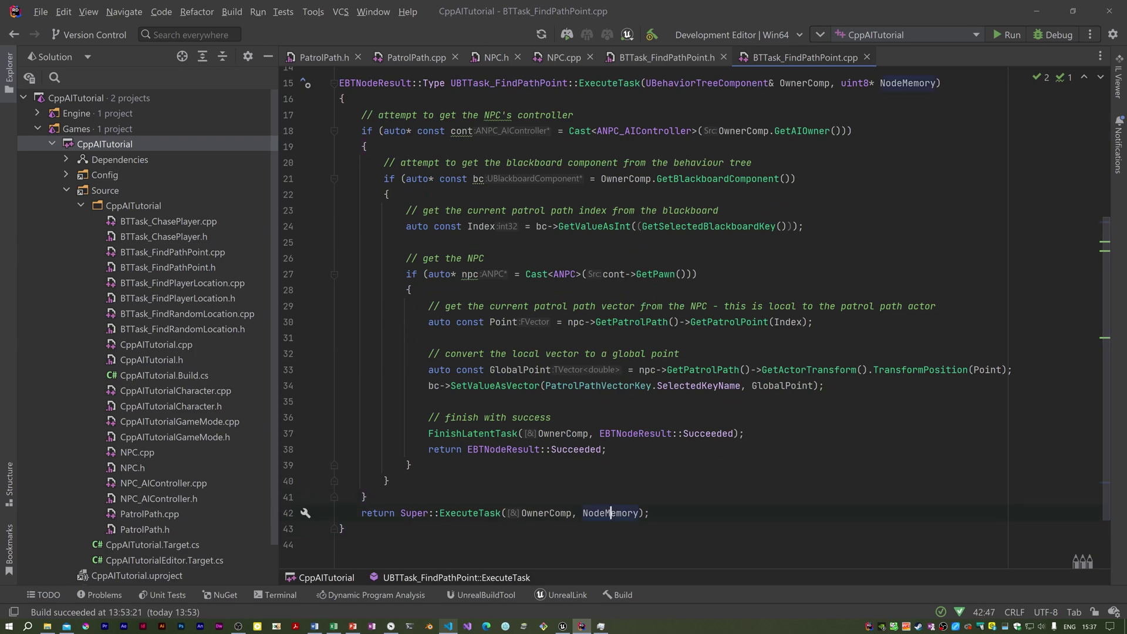
pyautogui.hotkey('ctrl', 'BackSpace')
pyautogui.hotkey('ctrl', 'BackSpace')
pyautogui.hotkey('ctrl', 'BackSpace')
pyautogui.write('Ebt')
pyautogui.press('Return')
pyautogui.write('::fail;')
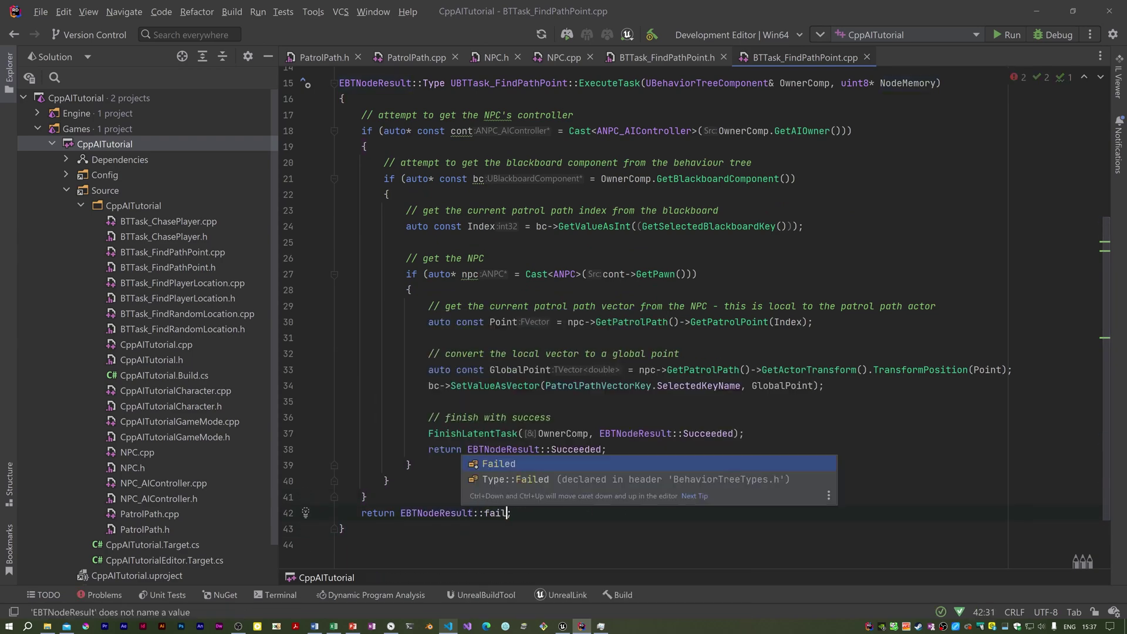
pyautogui.press('Return')
pyautogui.write(';')
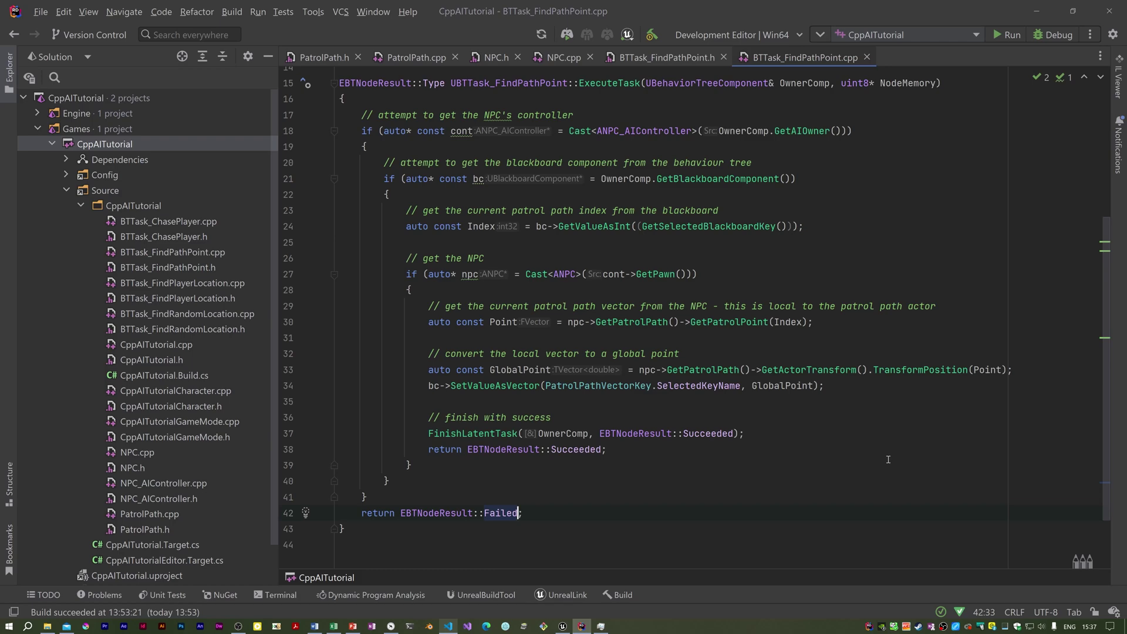
# Step: Build the solution with Ctrl+Shift+B and wait for 'Build succeeded'
pyautogui.hotkey('ctrl', 'shift', 'b')
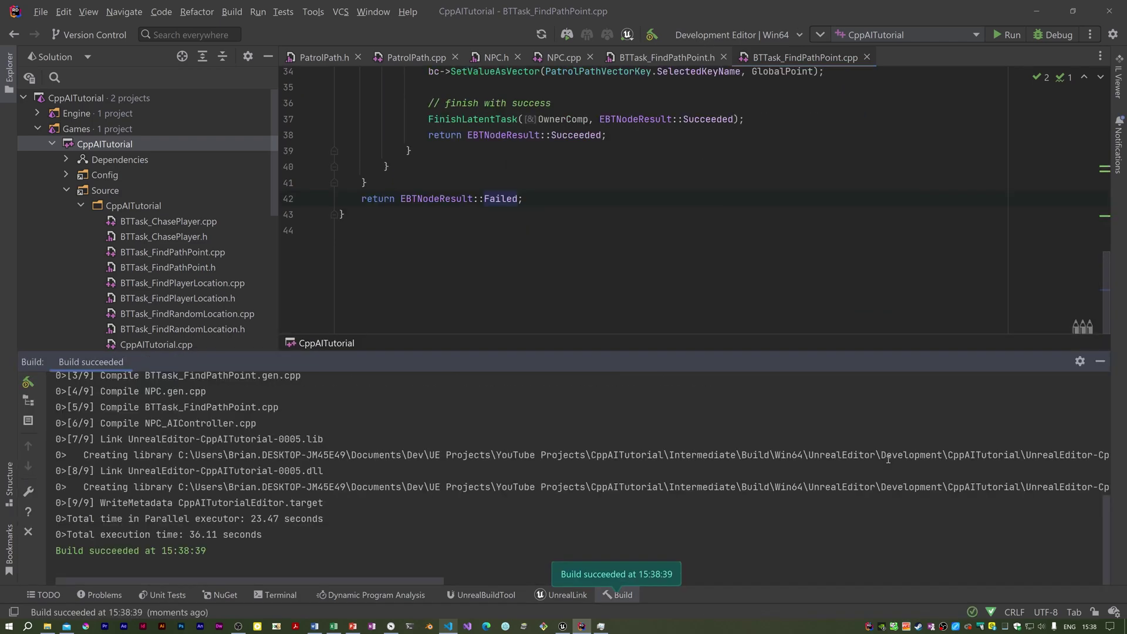